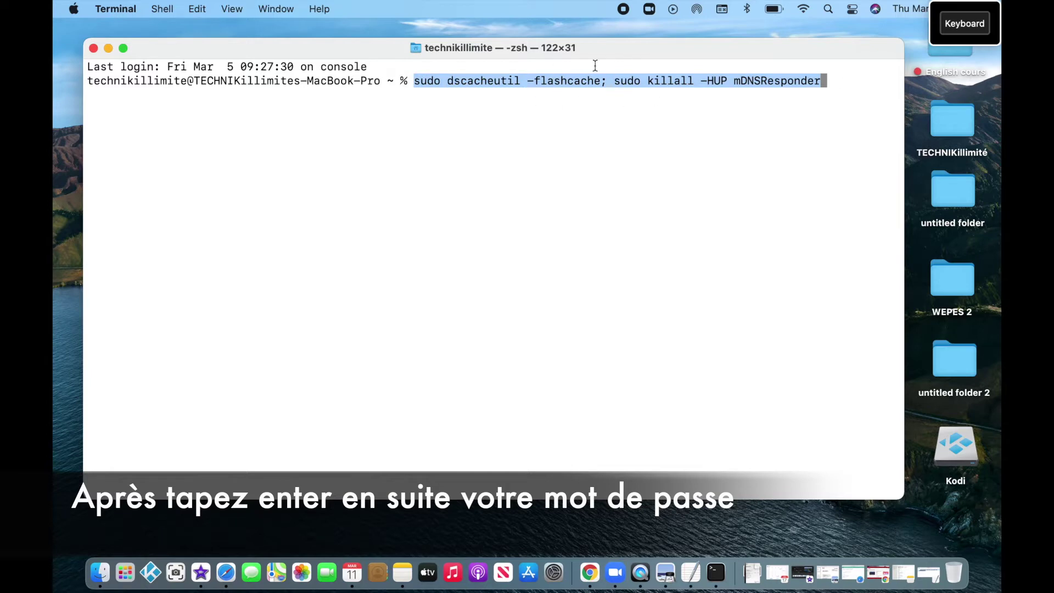
Step: Run the entered command "sudo dscacheutil -flashcache; sudo killall -HUP mDNSResponder" and enter the account password
{"action": "left_click", "coordinate": [662, 164]}
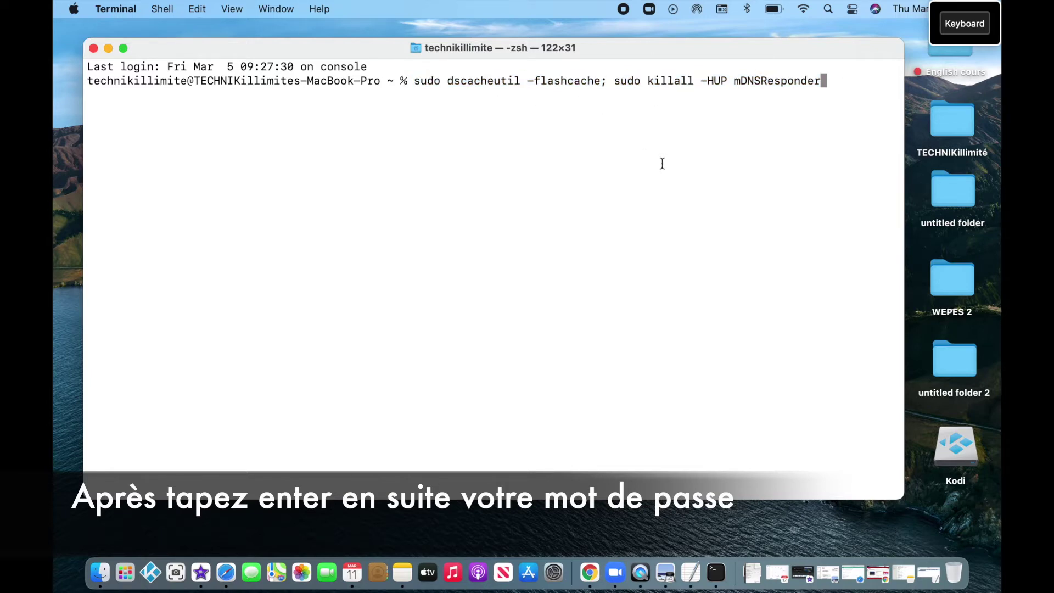
{"action": "key", "text": "Return"}
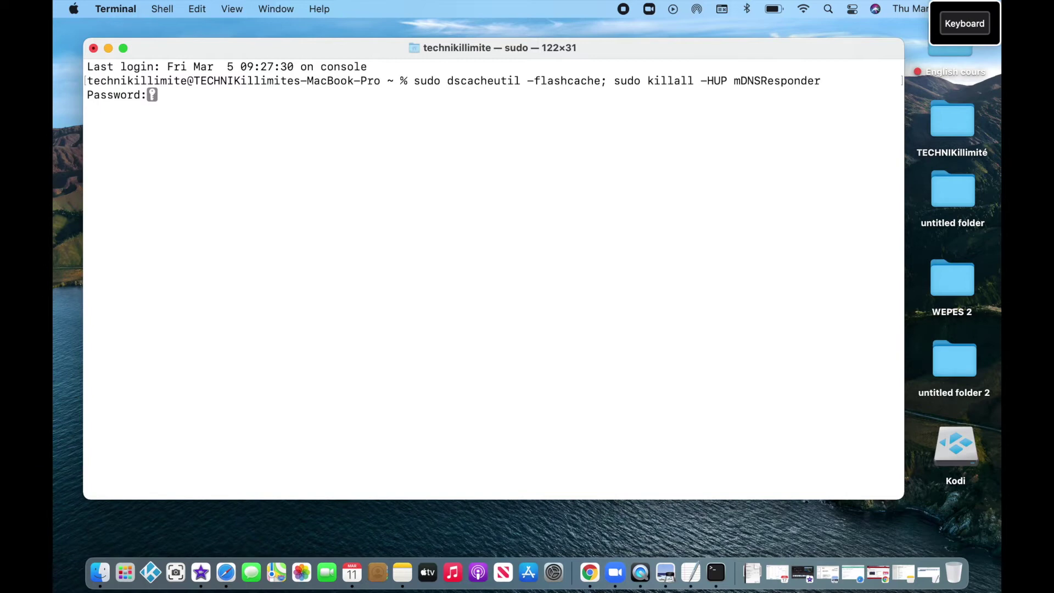
{"action": "key", "text": "Return"}
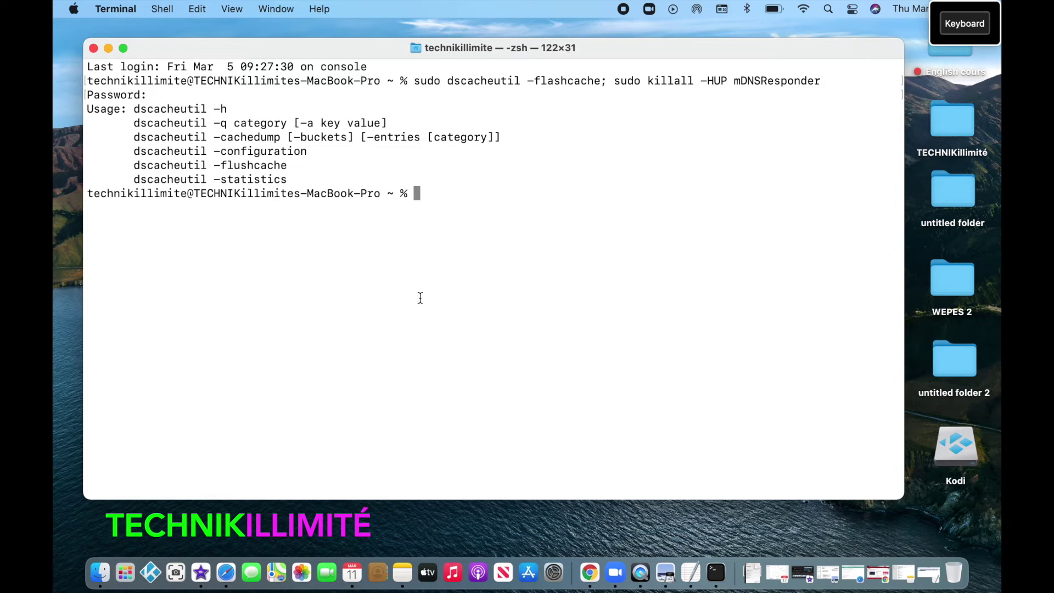
Step: Quit Terminal
{"action": "left_click", "coordinate": [623, 8]}
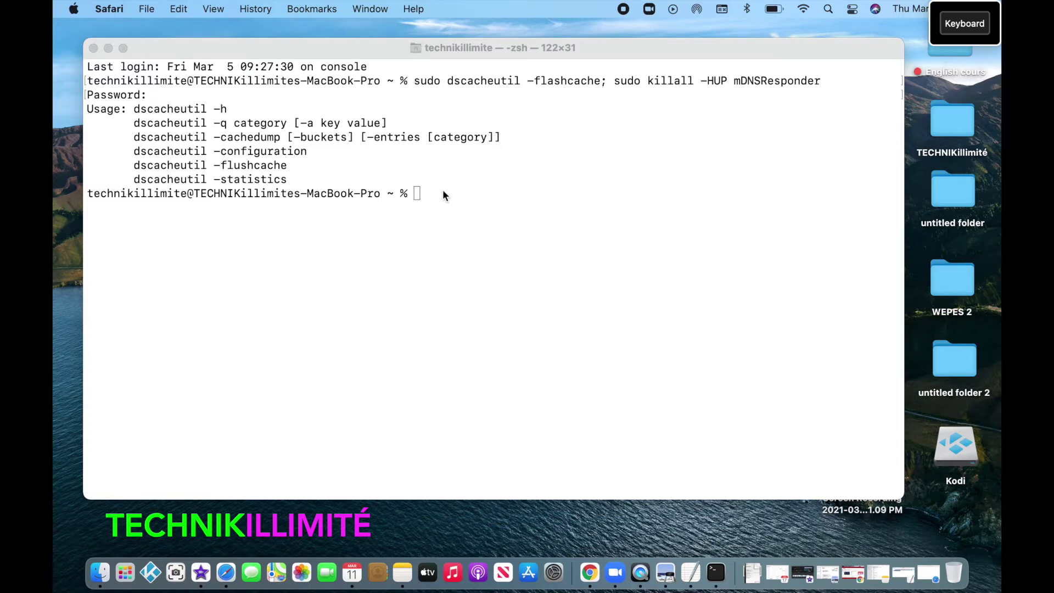
{"action": "left_click", "coordinate": [474, 181]}
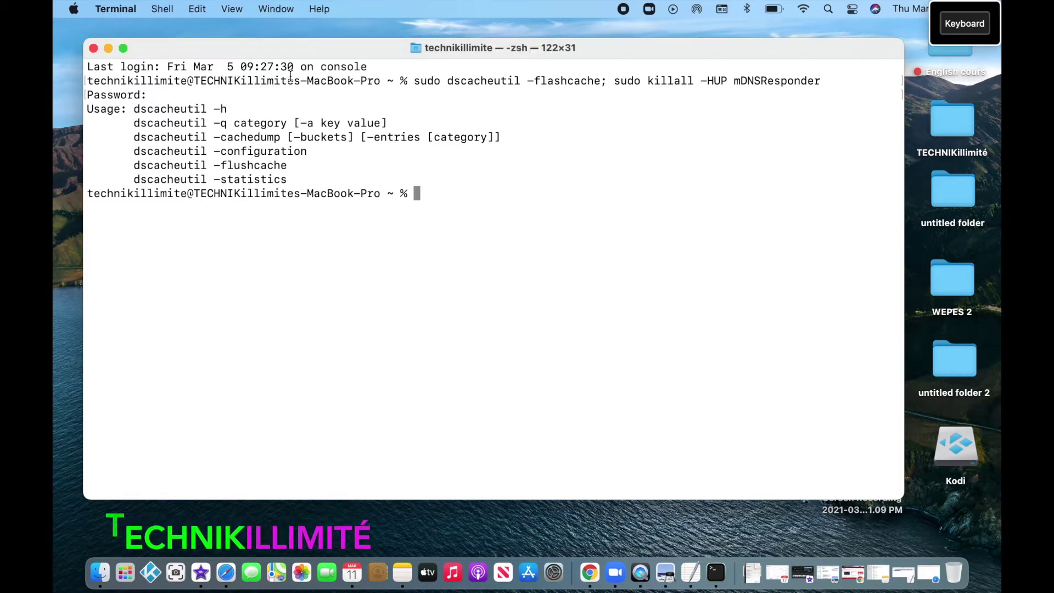
{"action": "left_click", "coordinate": [115, 9]}
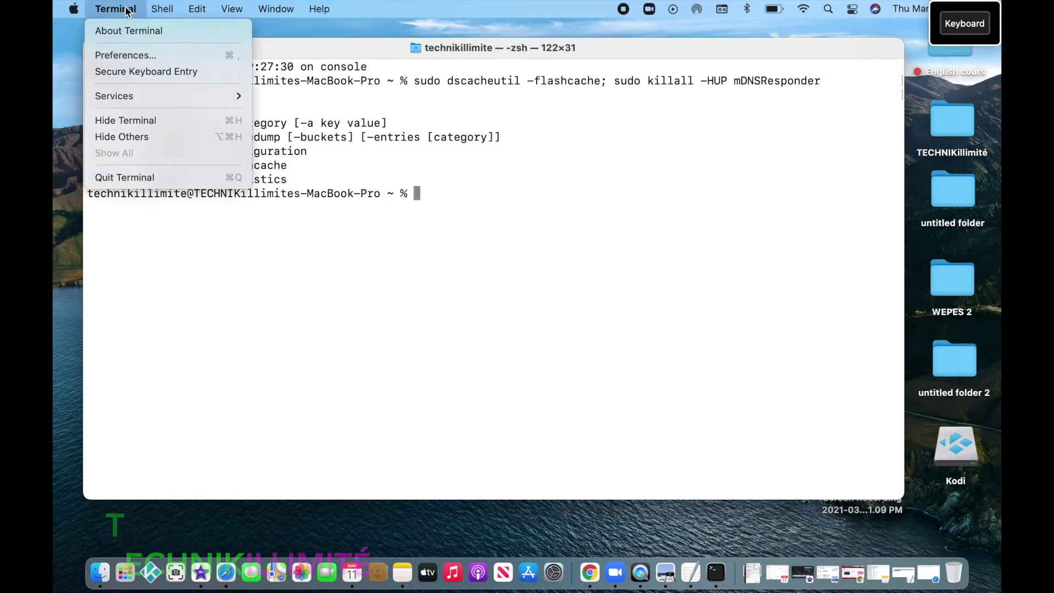
{"action": "left_click", "coordinate": [138, 177]}
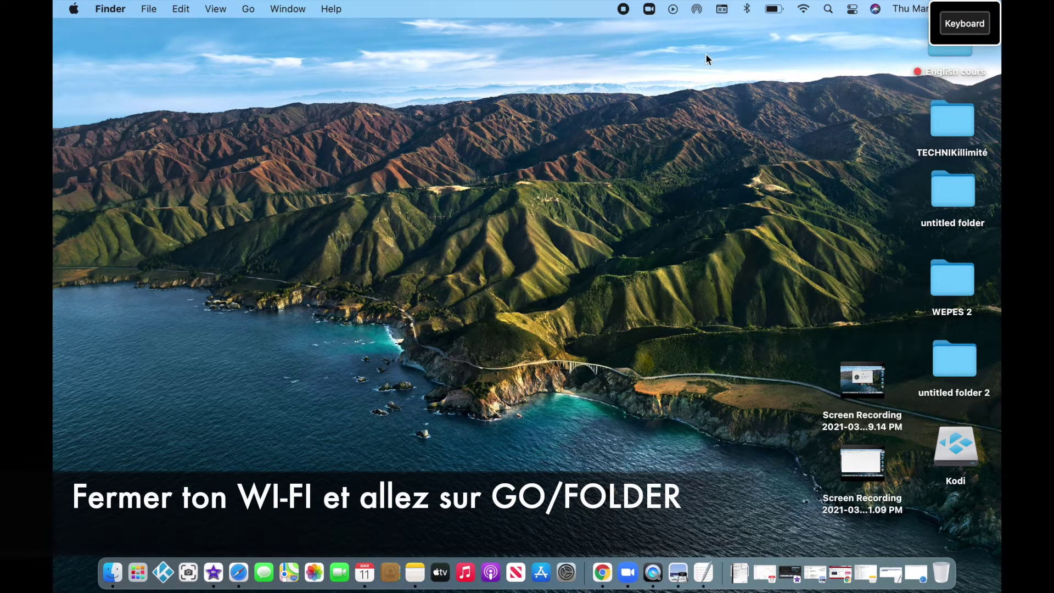
Step: Turn off the Mac's Wi-Fi
{"action": "left_click", "coordinate": [805, 9]}
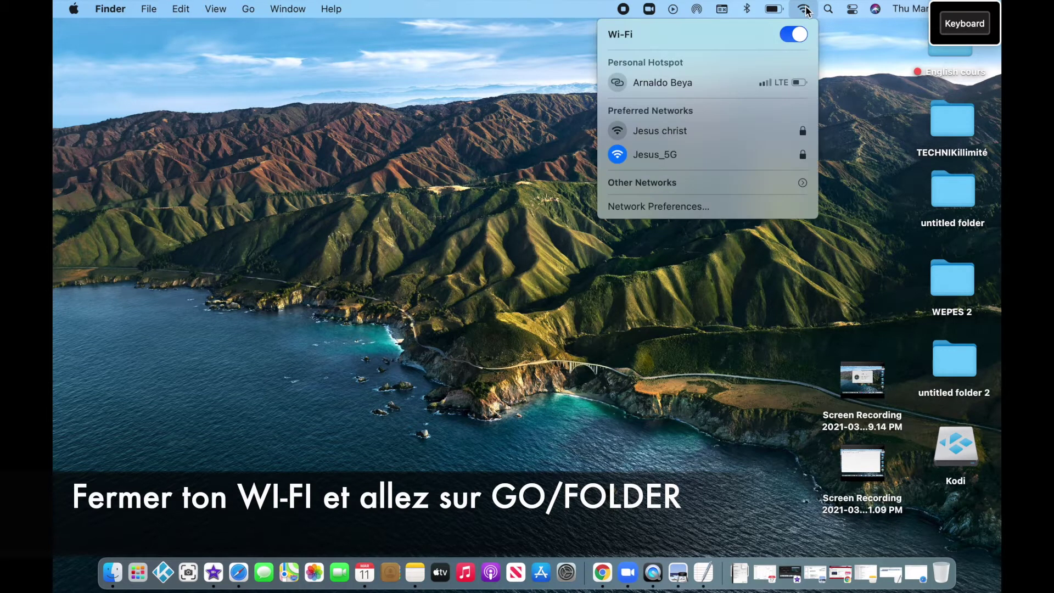
{"action": "left_click", "coordinate": [794, 36]}
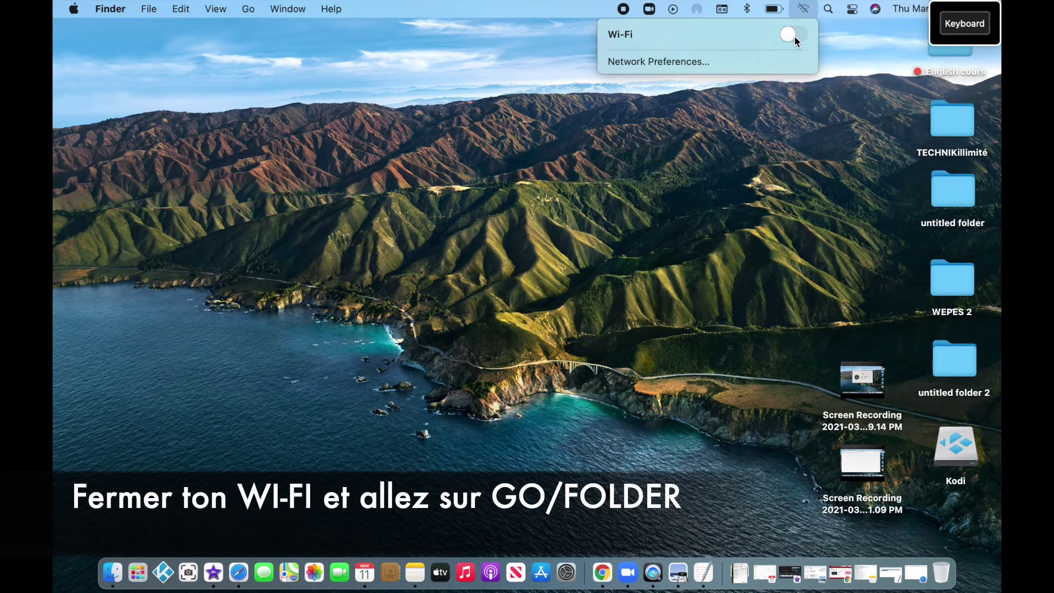
{"action": "left_click", "coordinate": [446, 187]}
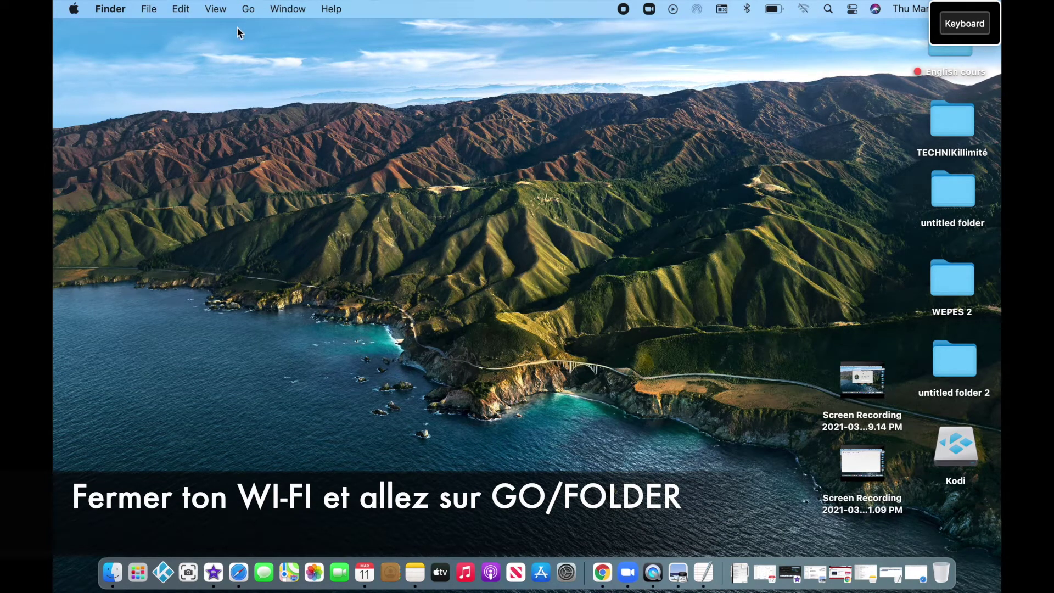
Step: Open the folder /Library/Preferences/SystemConfiguration by entering its path in Finder's Go to Folder
{"action": "left_click", "coordinate": [251, 9]}
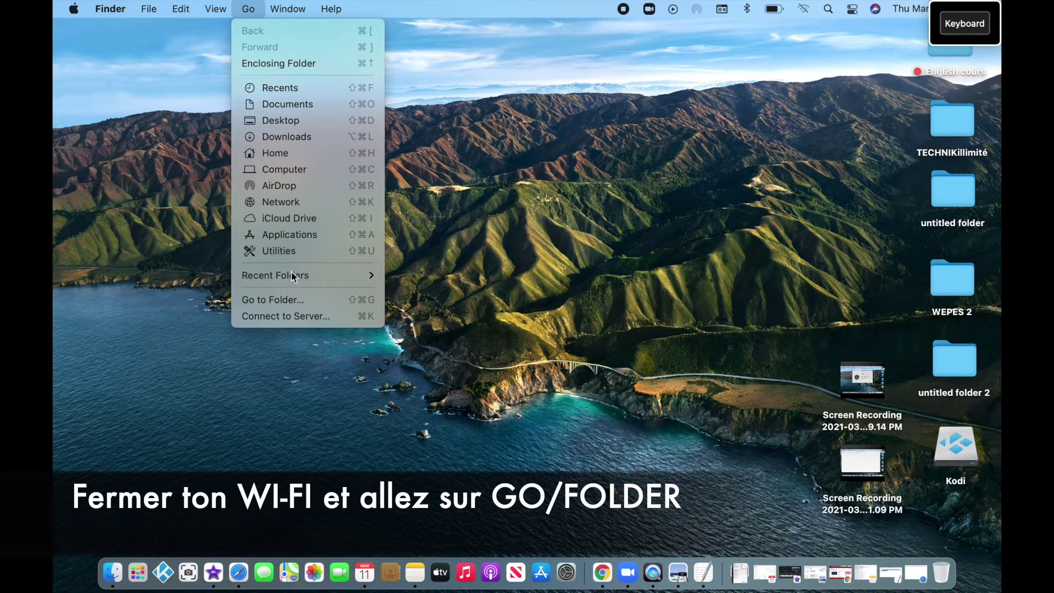
{"action": "mouse_move", "coordinate": [294, 278]}
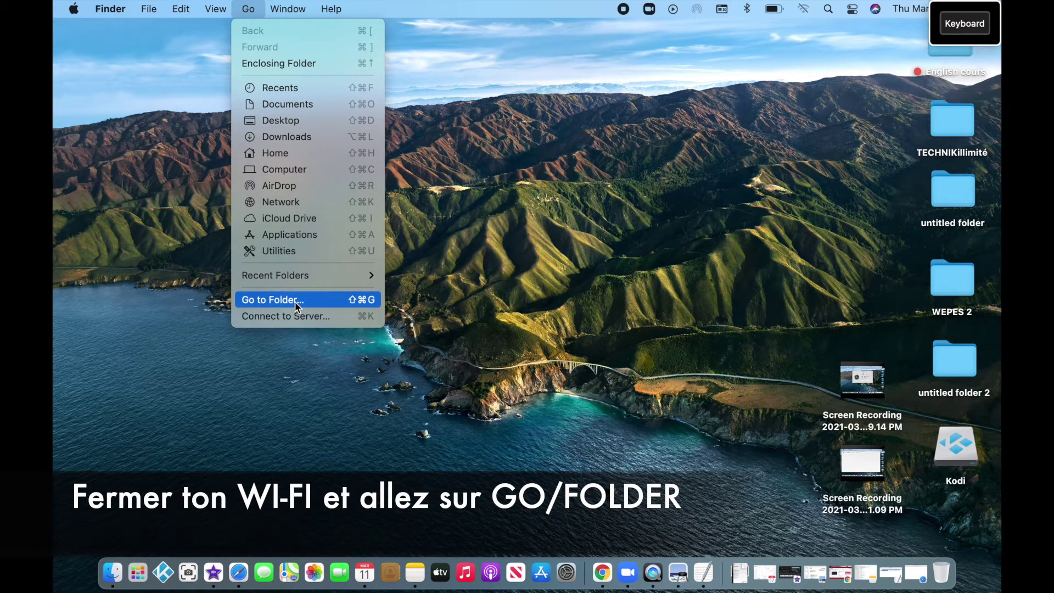
{"action": "left_click", "coordinate": [295, 301]}
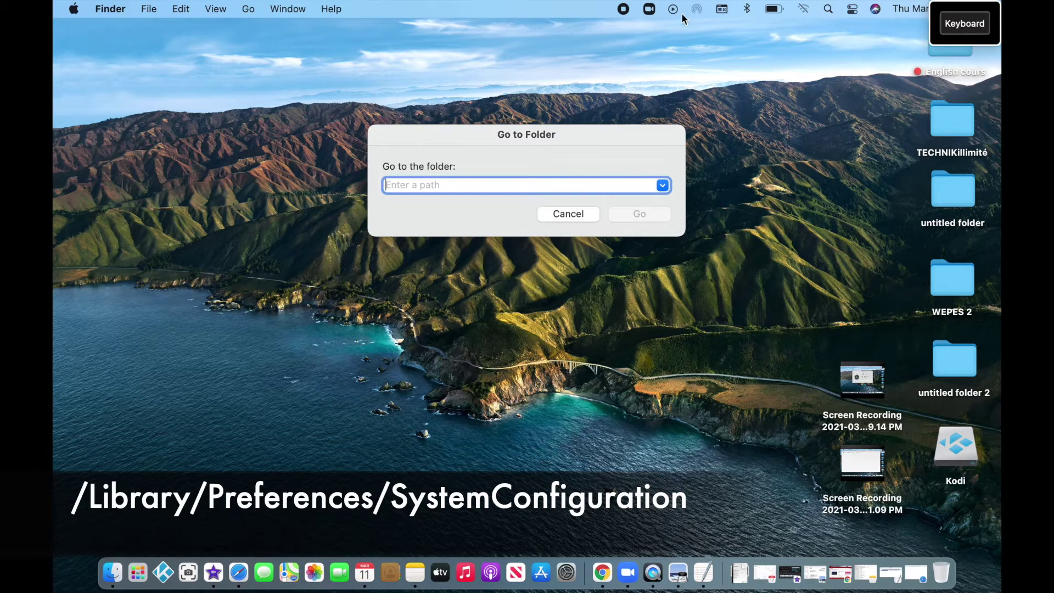
{"action": "left_click", "coordinate": [623, 8]}
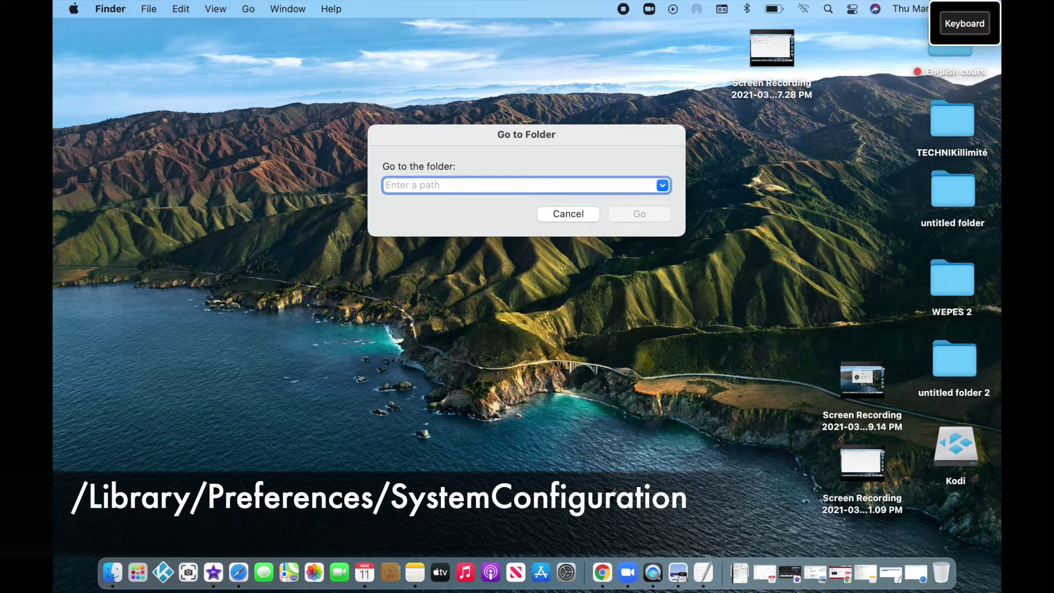
{"action": "type", "text": "/"}
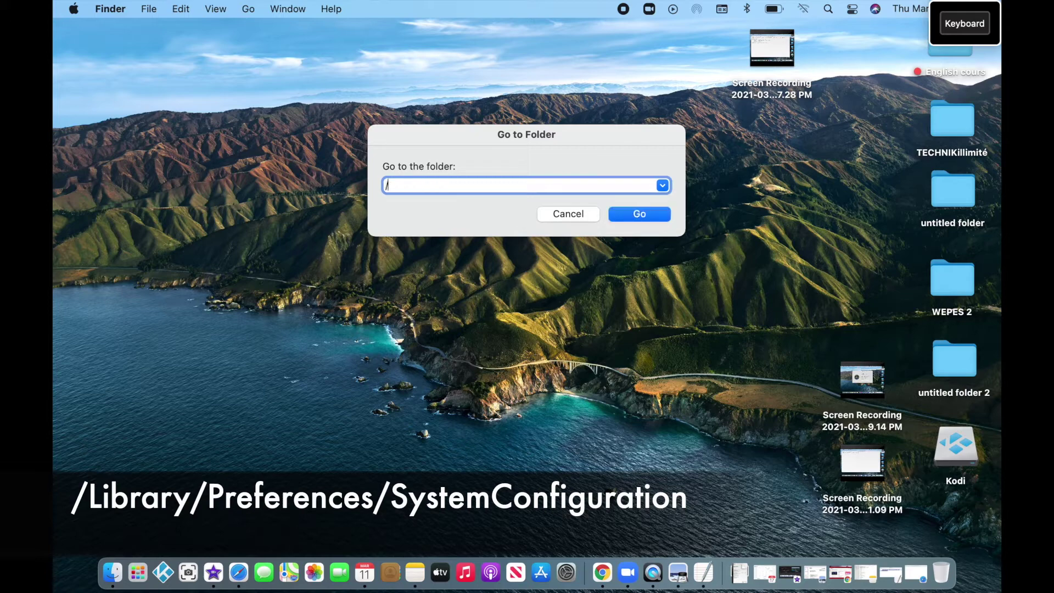
{"action": "type", "text": "Library/Preferen"}
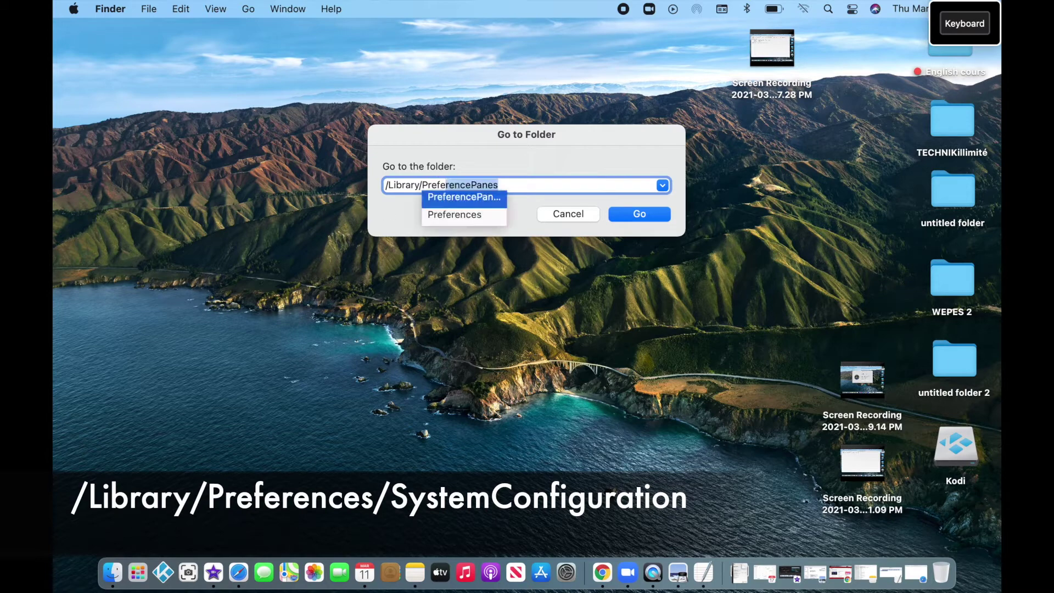
{"action": "type", "text": "ces"}
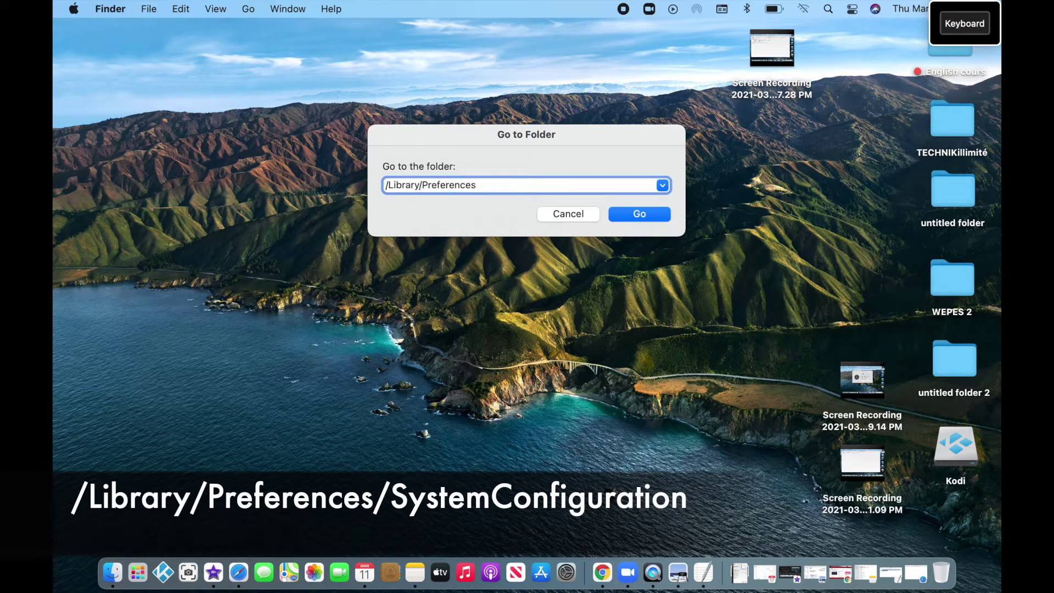
{"action": "type", "text": "/System"}
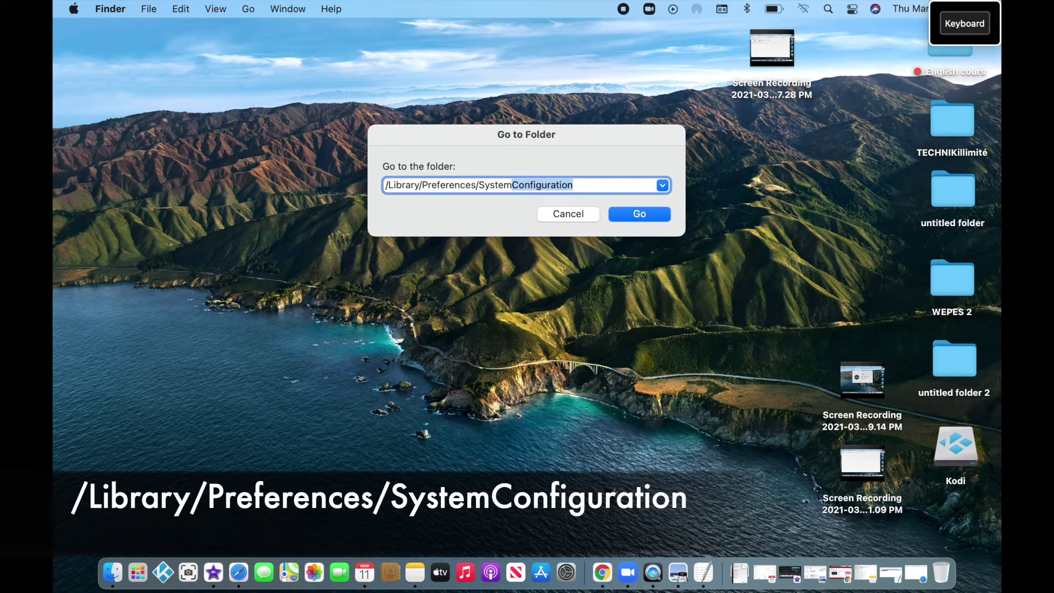
{"action": "key", "text": "BackSpace"}
{"action": "type", "text": "Configuratio"}
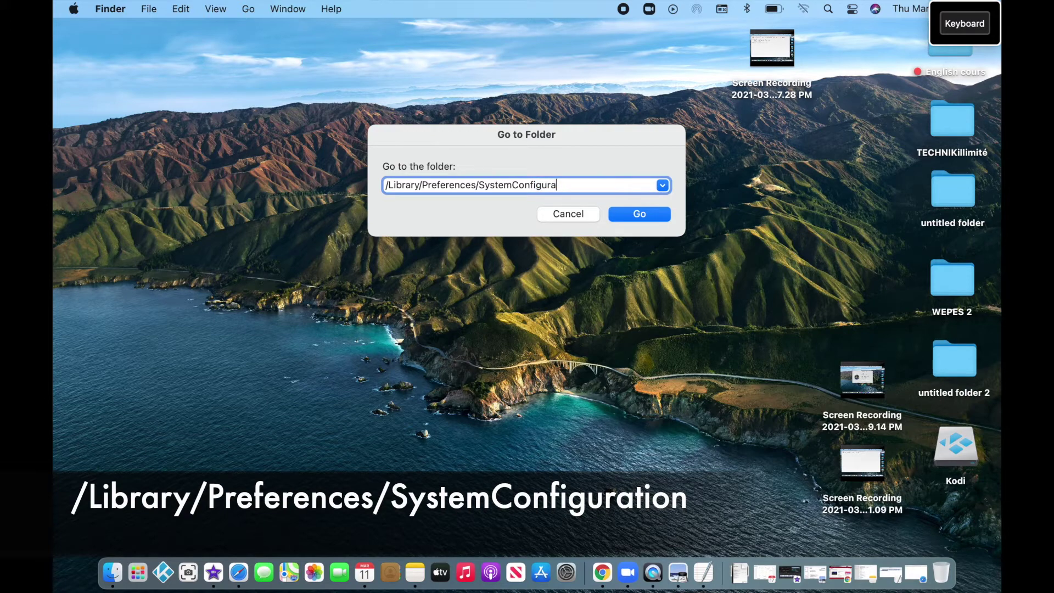
{"action": "type", "text": "n"}
{"action": "left_click", "coordinate": [649, 216]}
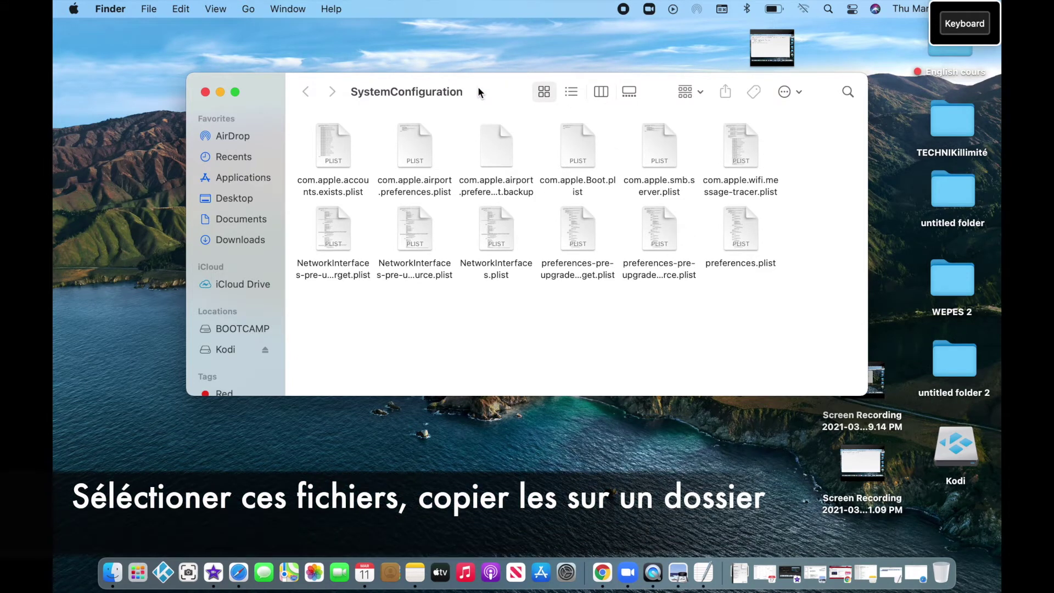
Step: Show the SystemConfiguration files as a list, make the window taller and move it to uncover an empty part of the desktop
{"action": "left_click_drag", "start_coordinate": [477, 86], "coordinate": [427, 86]}
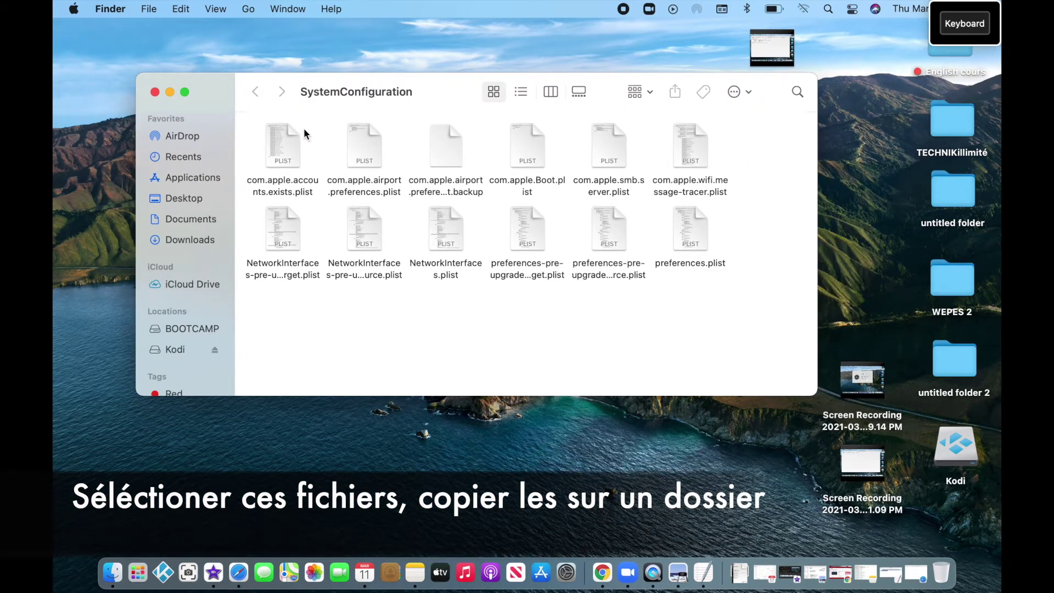
{"action": "left_click", "coordinate": [520, 92]}
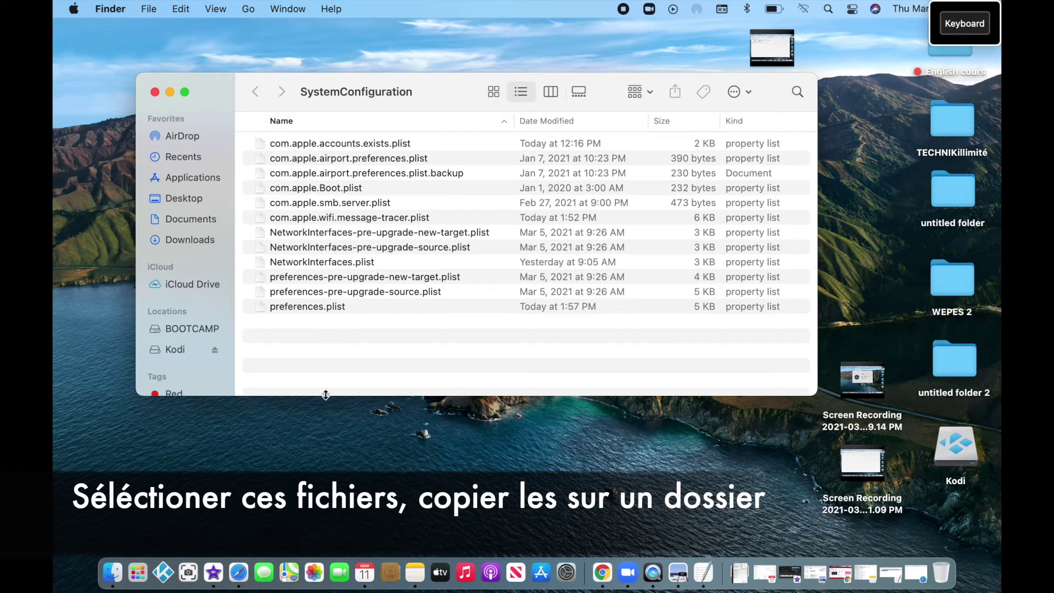
{"action": "left_click_drag", "start_coordinate": [326, 396], "coordinate": [329, 458]}
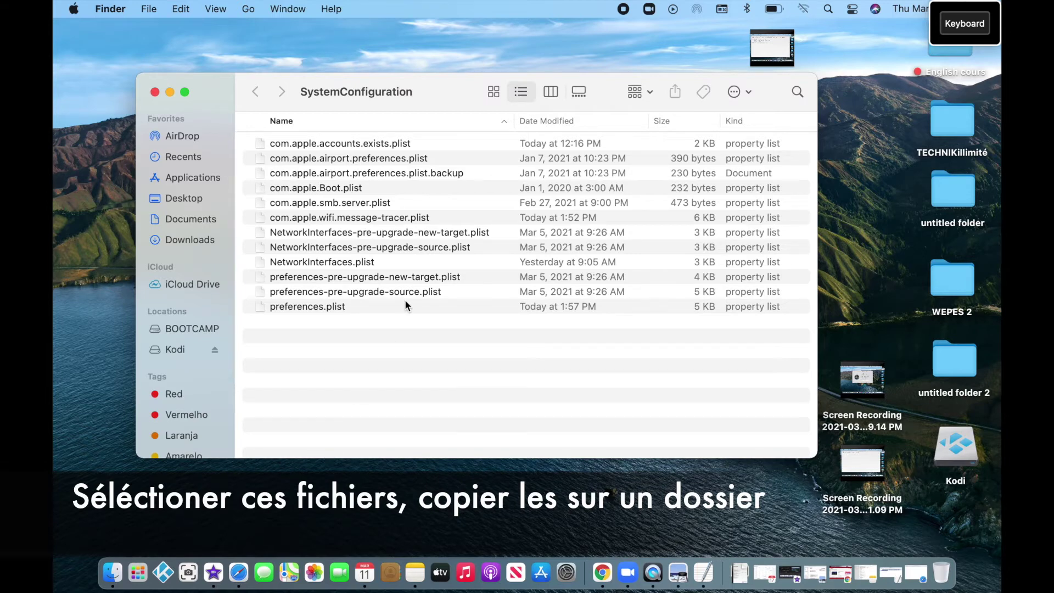
{"action": "left_click_drag", "start_coordinate": [395, 88], "coordinate": [404, 64]}
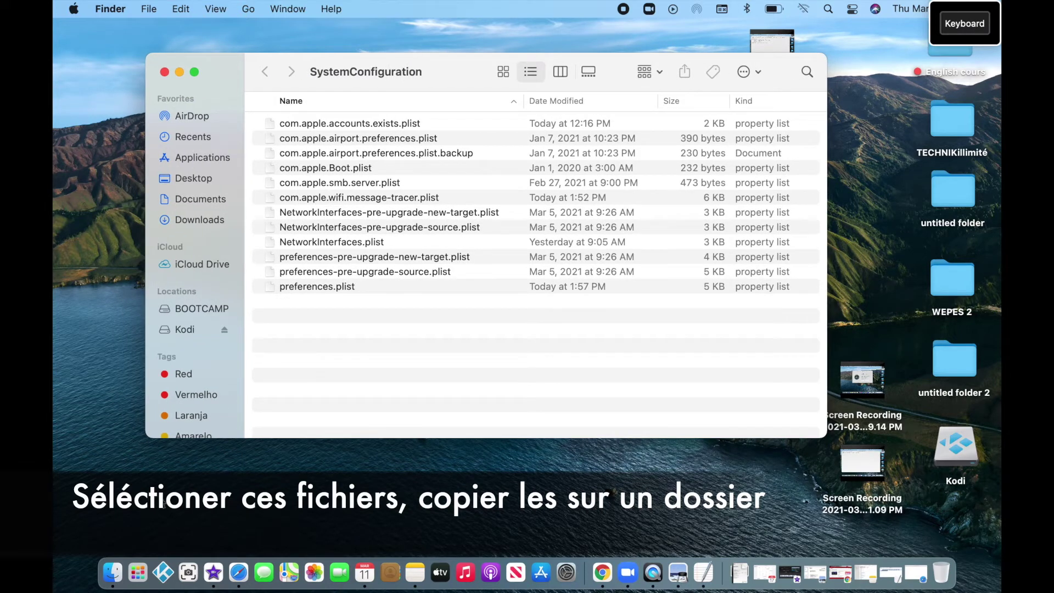
{"action": "left_click_drag", "start_coordinate": [442, 58], "coordinate": [561, 71]}
Step: Create a new folder named WIFI on the desktop
{"action": "right_click", "coordinate": [129, 209]}
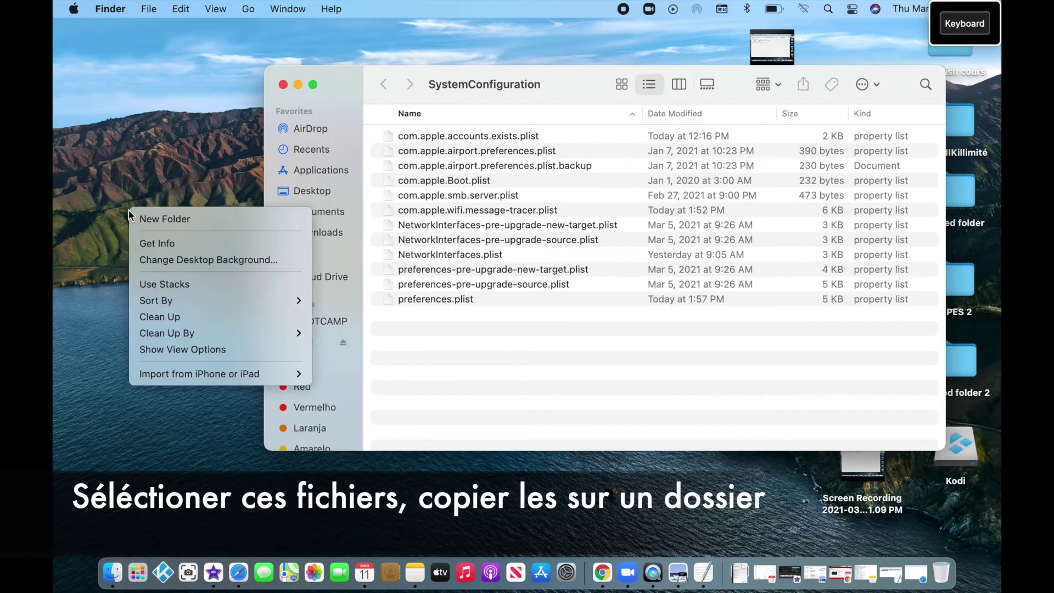
{"action": "left_click", "coordinate": [147, 219]}
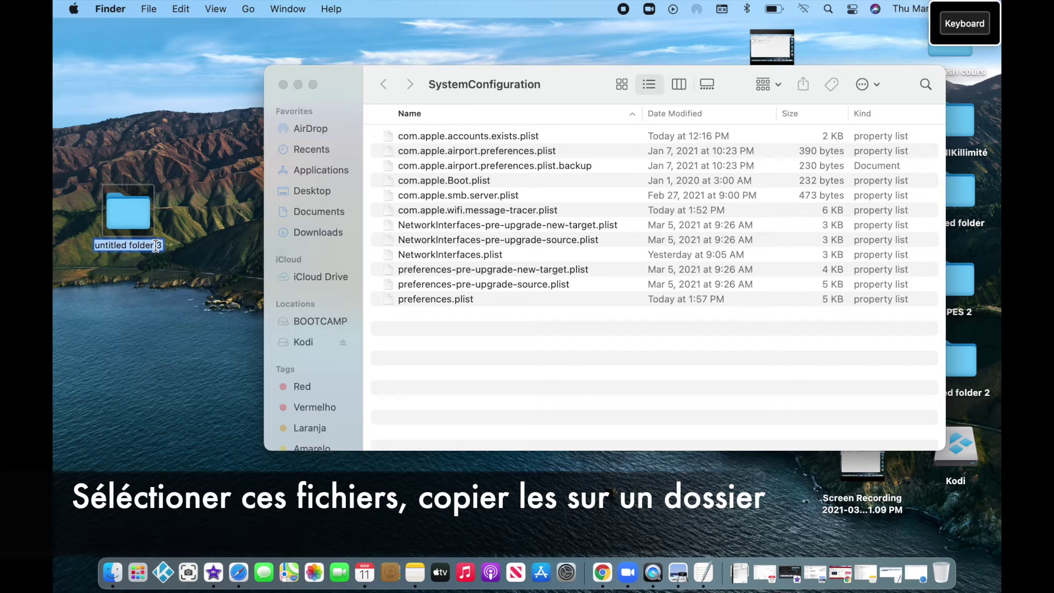
{"action": "type", "text": "WI"}
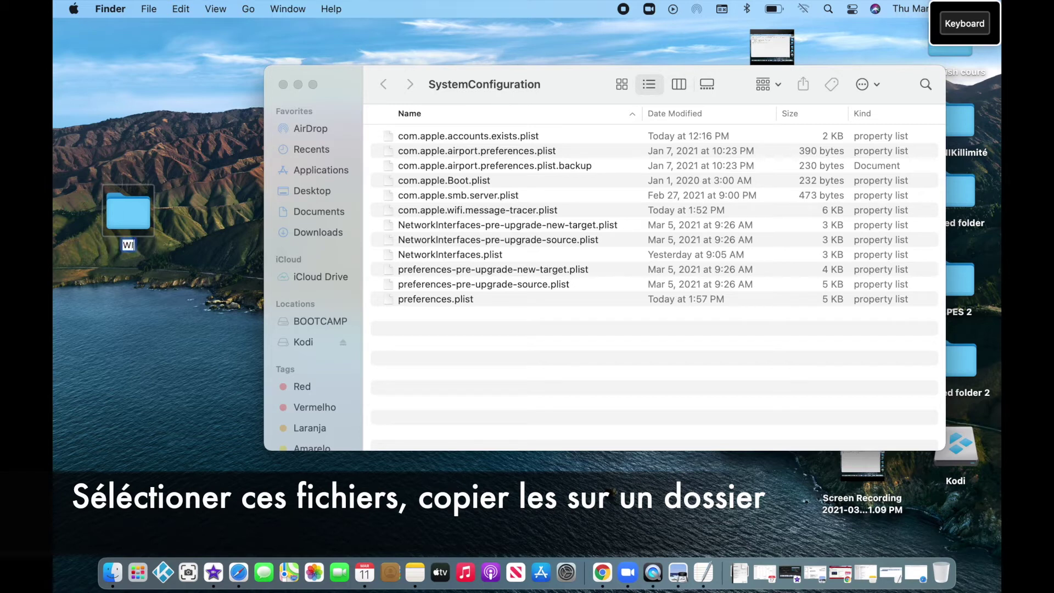
{"action": "type", "text": "FI"}
{"action": "left_click", "coordinate": [153, 272]}
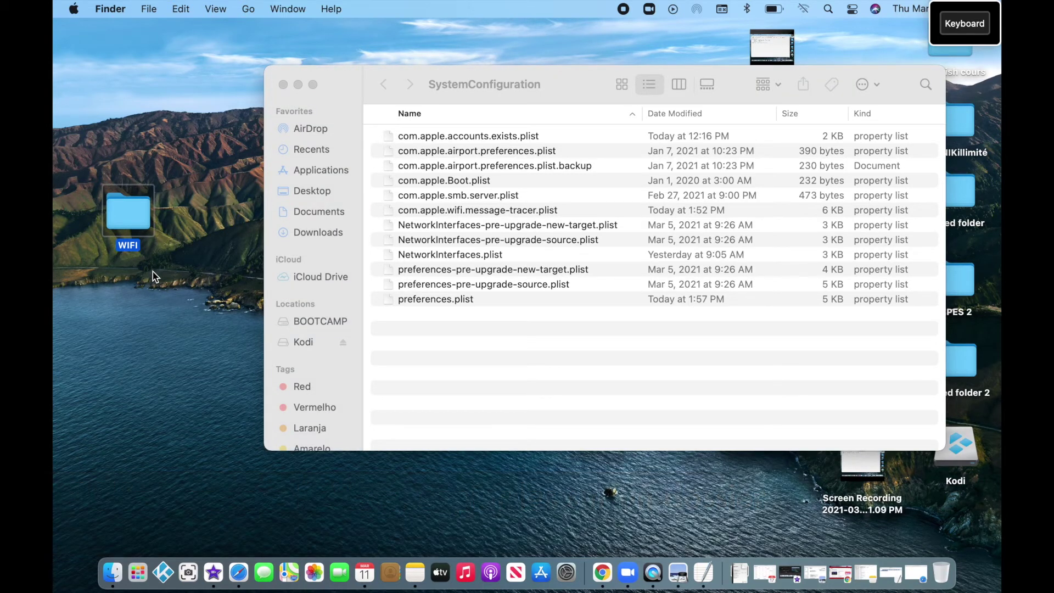
{"action": "left_click", "coordinate": [469, 152]}
{"action": "left_click", "coordinate": [468, 151]}
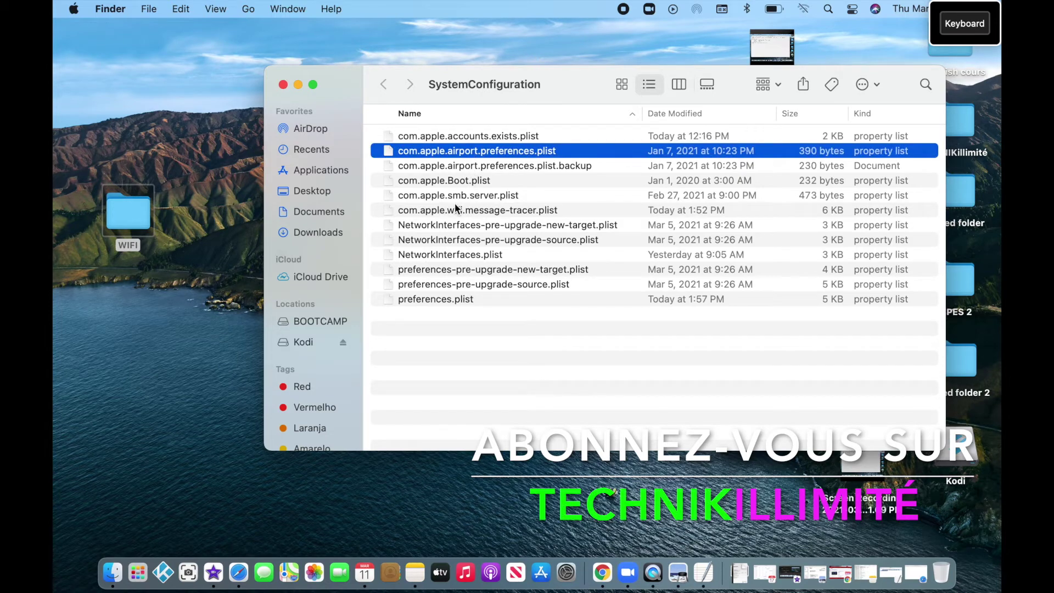
{"action": "left_click", "coordinate": [450, 213], "text": "shift"}
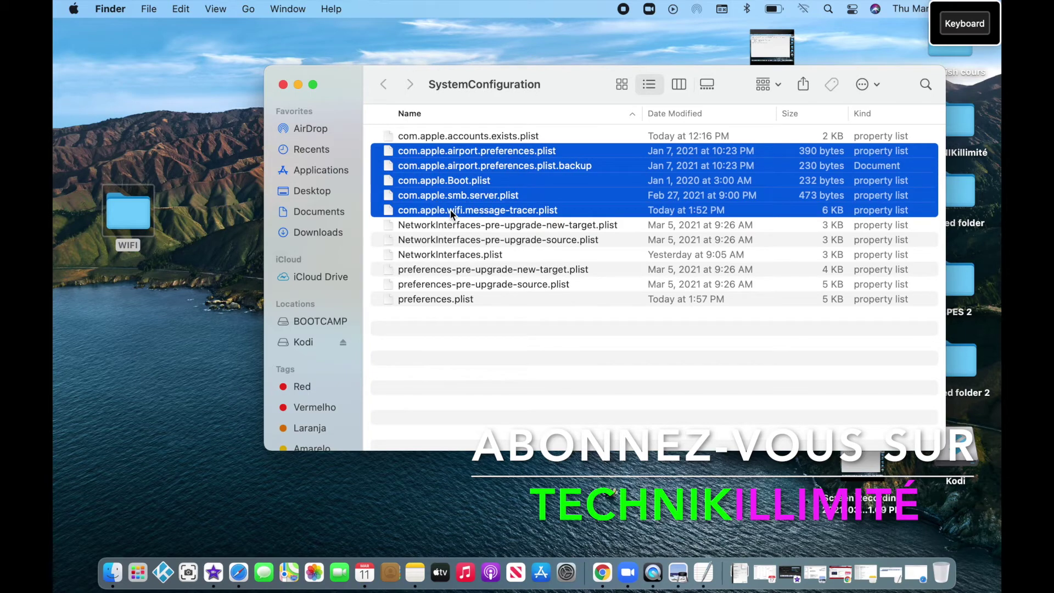
Step: Copy com.apple.airport.preferences.plist, com.apple.wifi.message-tracer.plist, NetworkInterfaces.plist and preferences.plist from SystemConfiguration into the WIFI folder on the desktop
{"action": "left_click", "coordinate": [455, 156]}
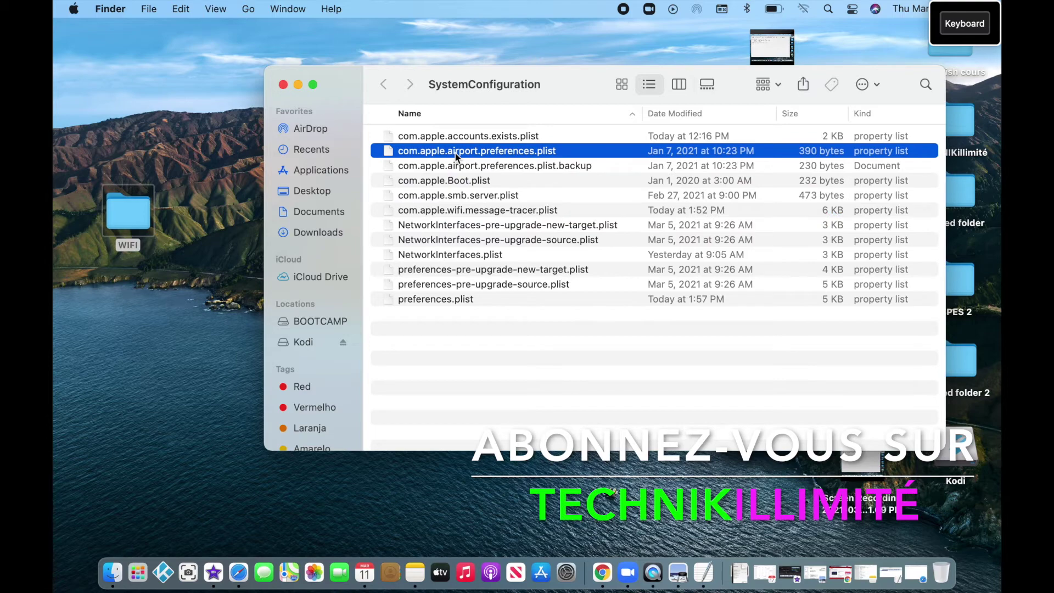
{"action": "right_click", "coordinate": [463, 211]}
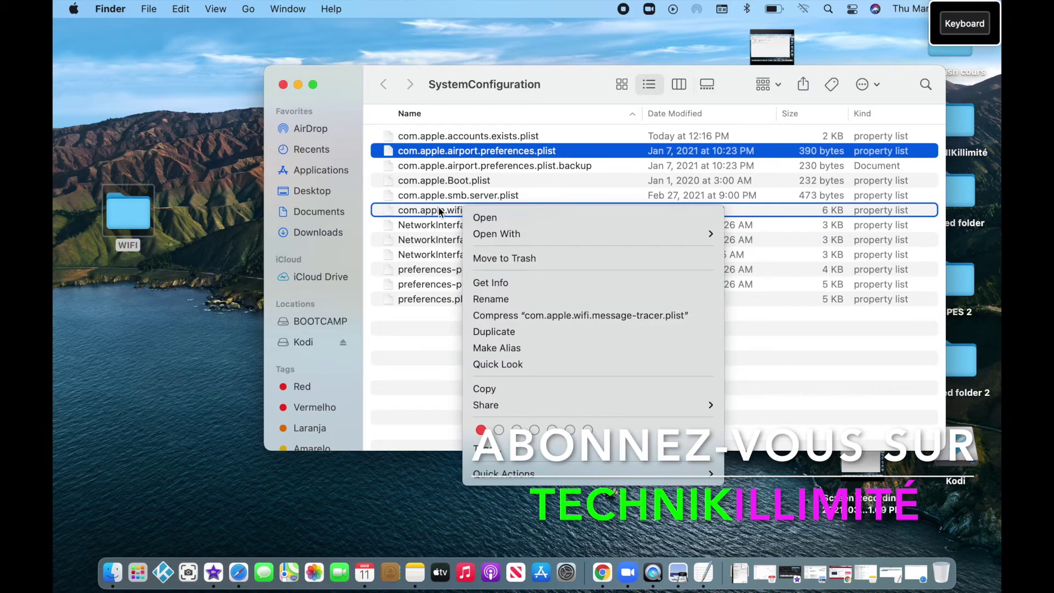
{"action": "left_click", "coordinate": [624, 12]}
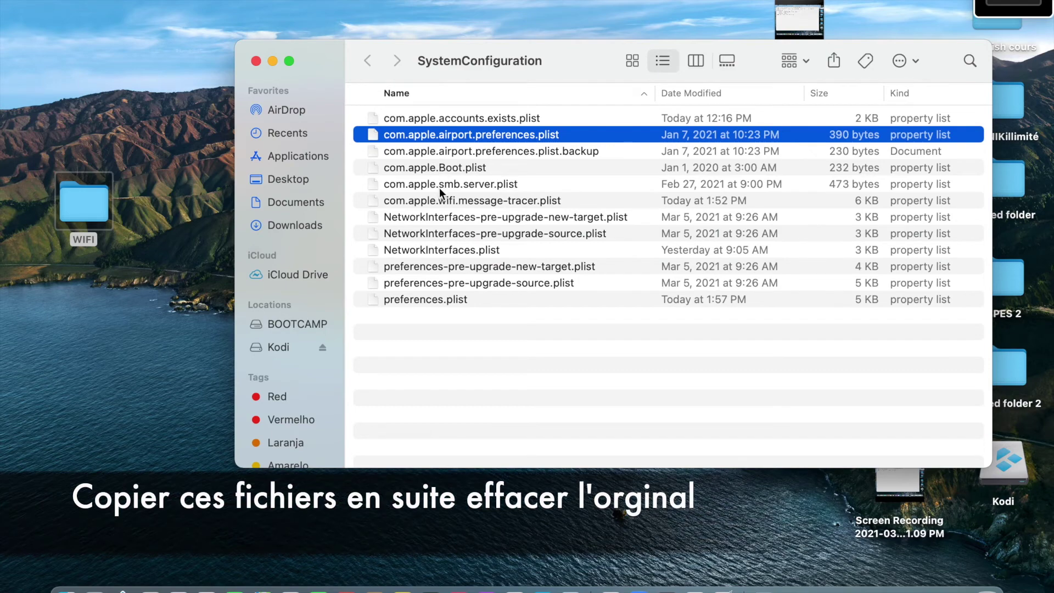
{"action": "left_click", "coordinate": [438, 200], "text": "super"}
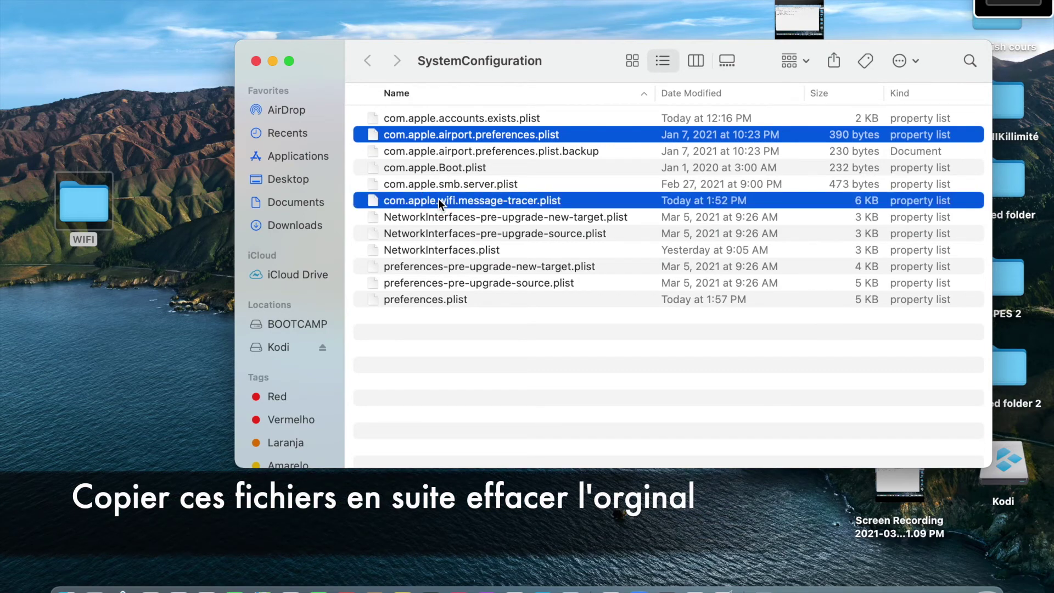
{"action": "left_click", "coordinate": [436, 249], "text": "super"}
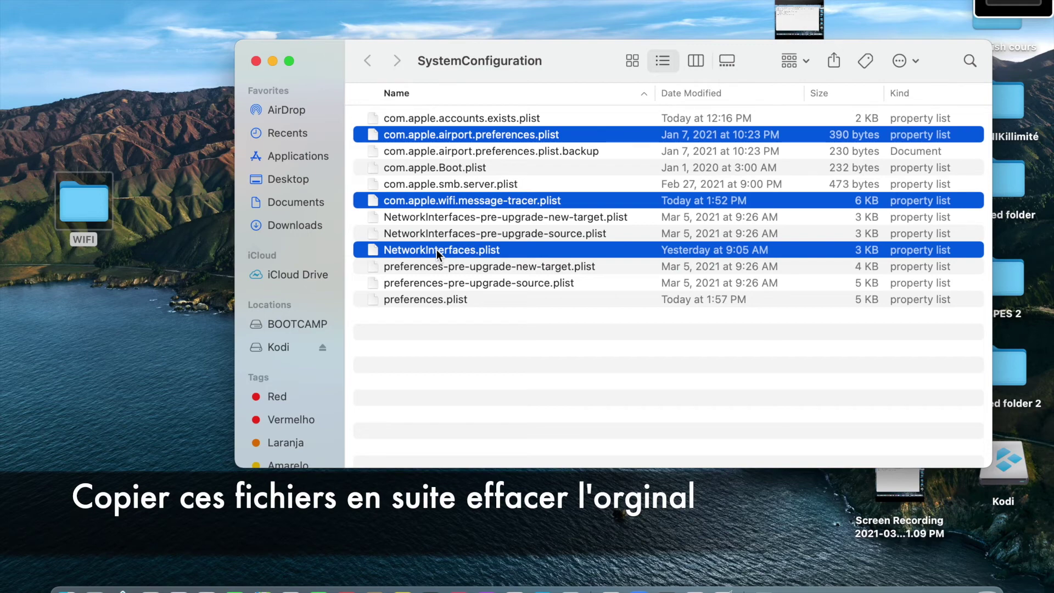
{"action": "left_click", "coordinate": [433, 299], "text": "super"}
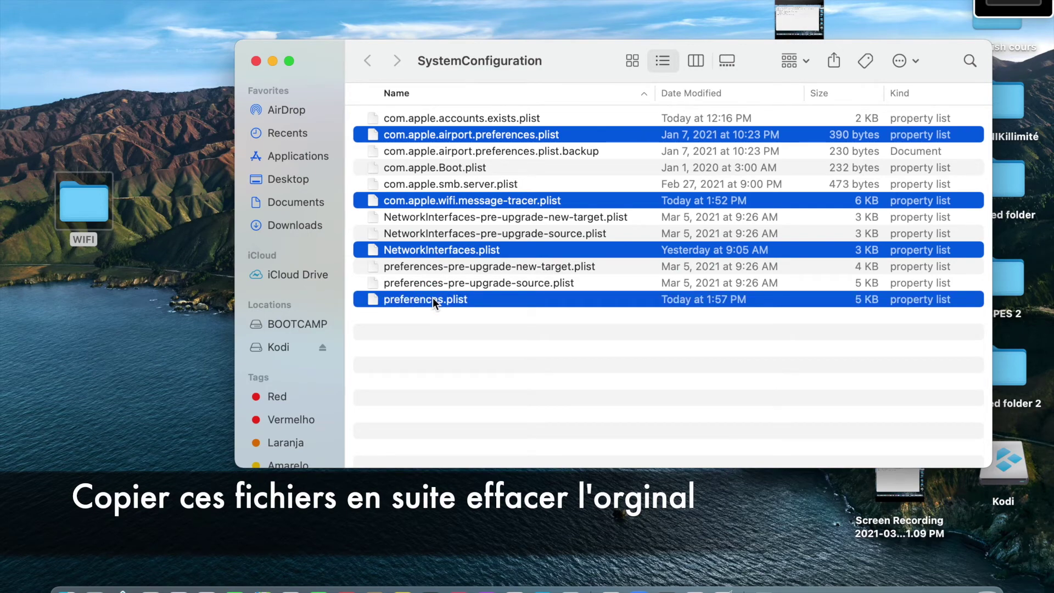
{"action": "left_click_drag", "start_coordinate": [432, 300], "coordinate": [82, 205]}
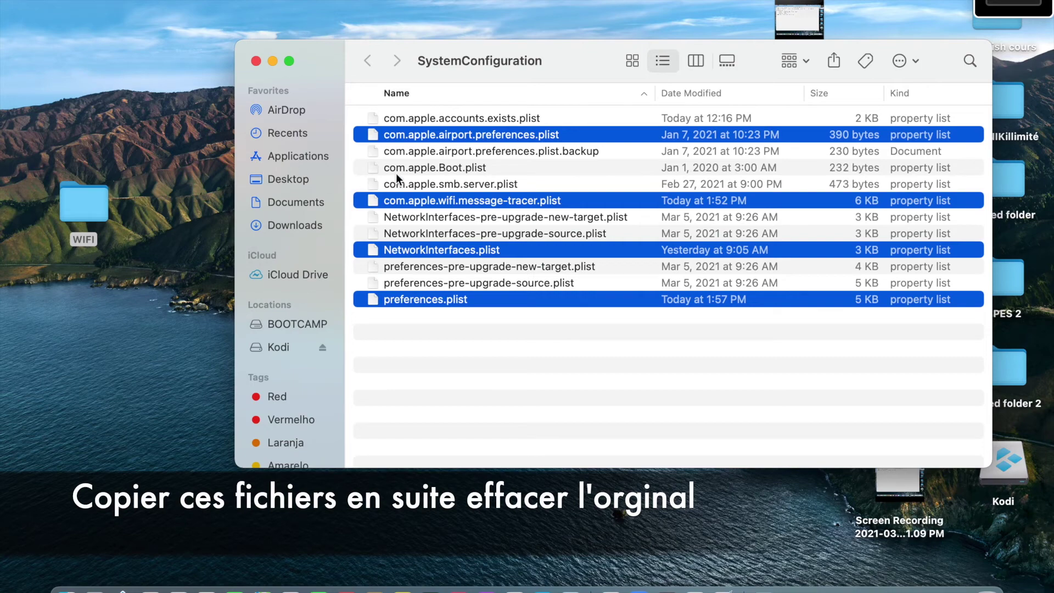
Step: Move the four selected original files in SystemConfiguration to the Trash, authorizing it with the account password
{"action": "right_click", "coordinate": [406, 135]}
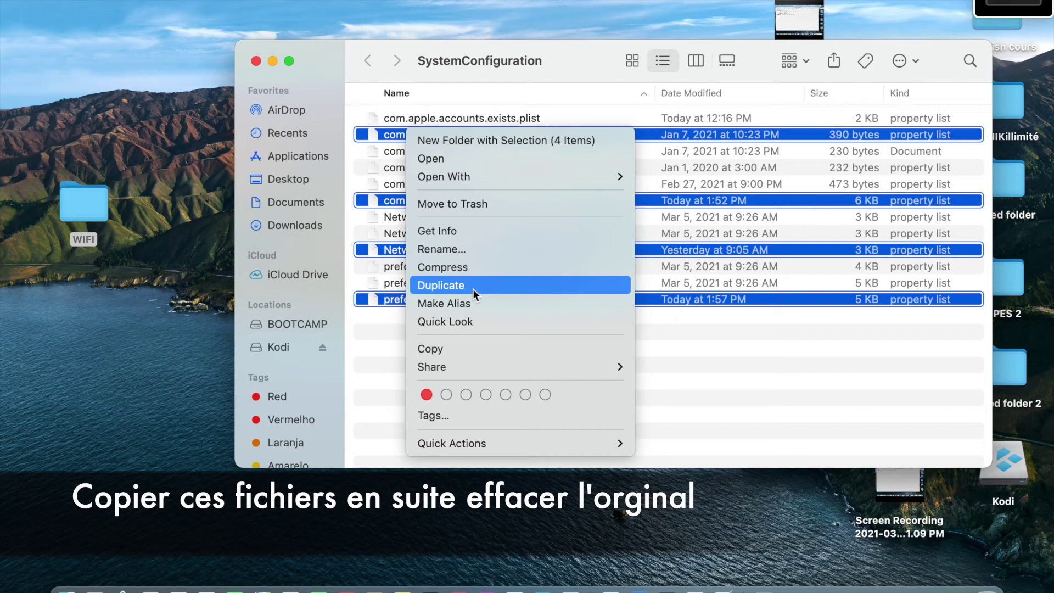
{"action": "left_click", "coordinate": [444, 203]}
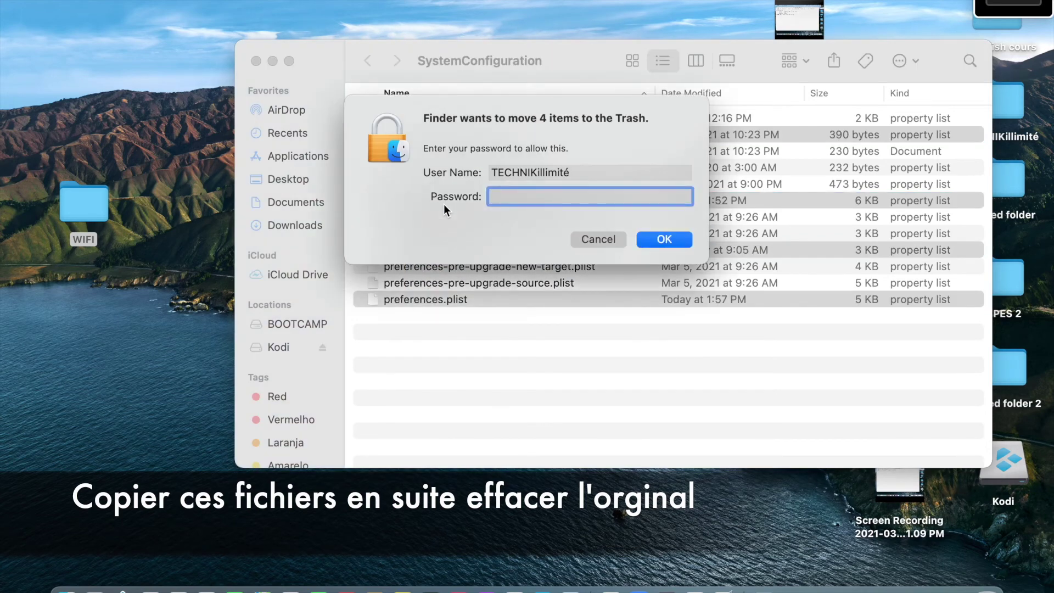
{"action": "type", "text": "••••"}
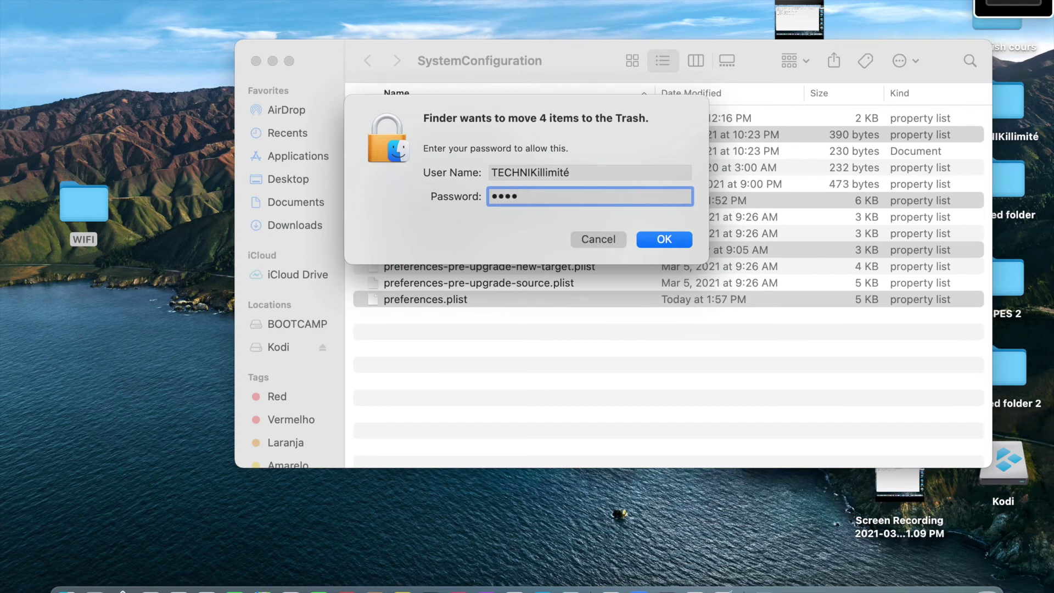
{"action": "left_click", "coordinate": [657, 239]}
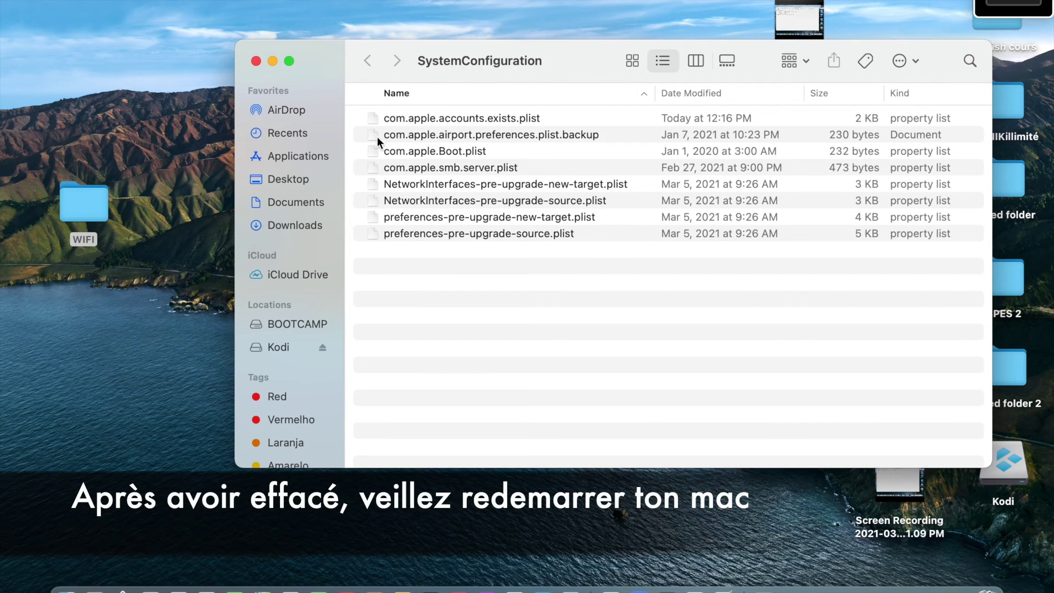
Step: Close the SystemConfiguration window and restart the Mac
{"action": "left_click", "coordinate": [255, 61]}
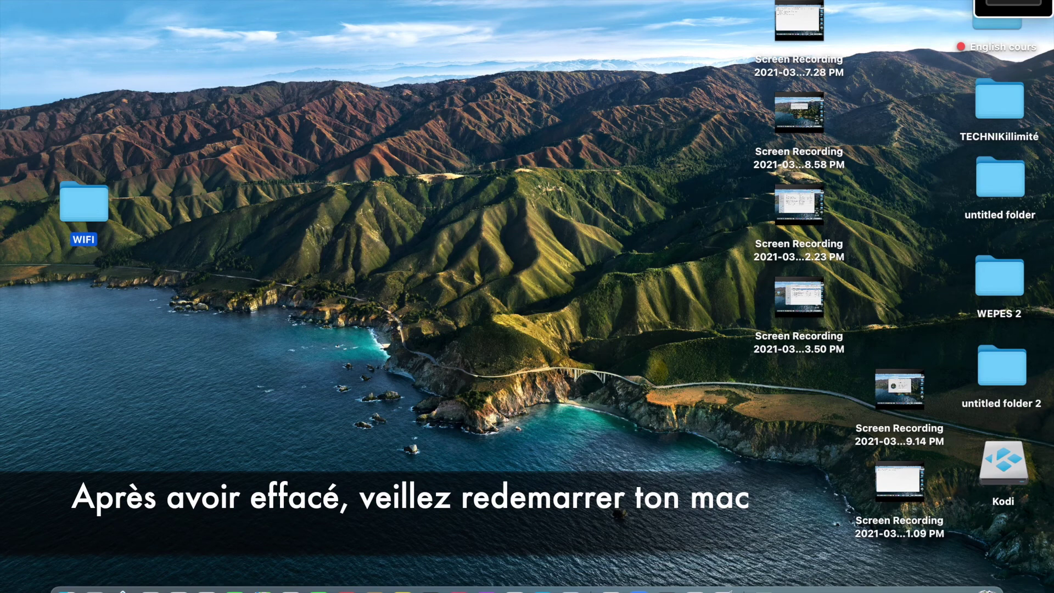
{"action": "left_click", "coordinate": [12, 0]}
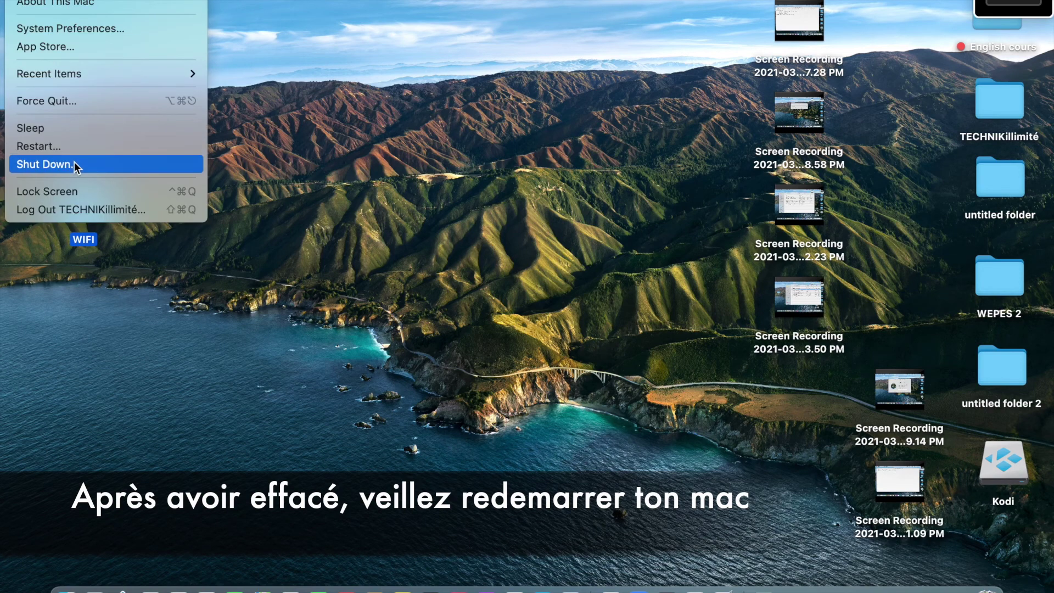
{"action": "left_click", "coordinate": [48, 147]}
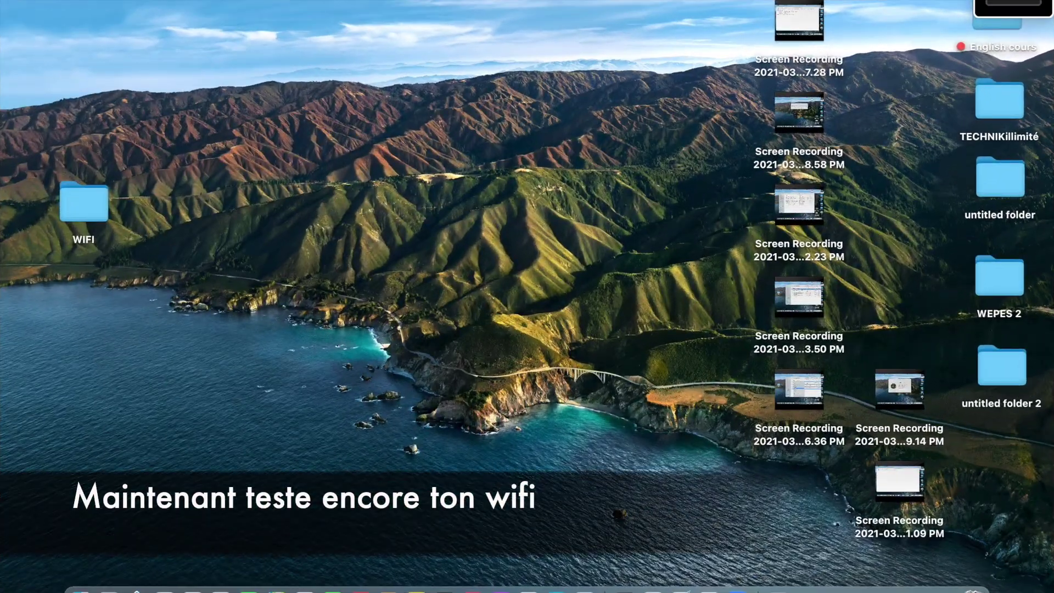
Step: Turn the Mac's Wi-Fi back on and dismiss the list of networks
{"action": "left_click", "coordinate": [832, 3]}
{"action": "left_click", "coordinate": [826, 7]}
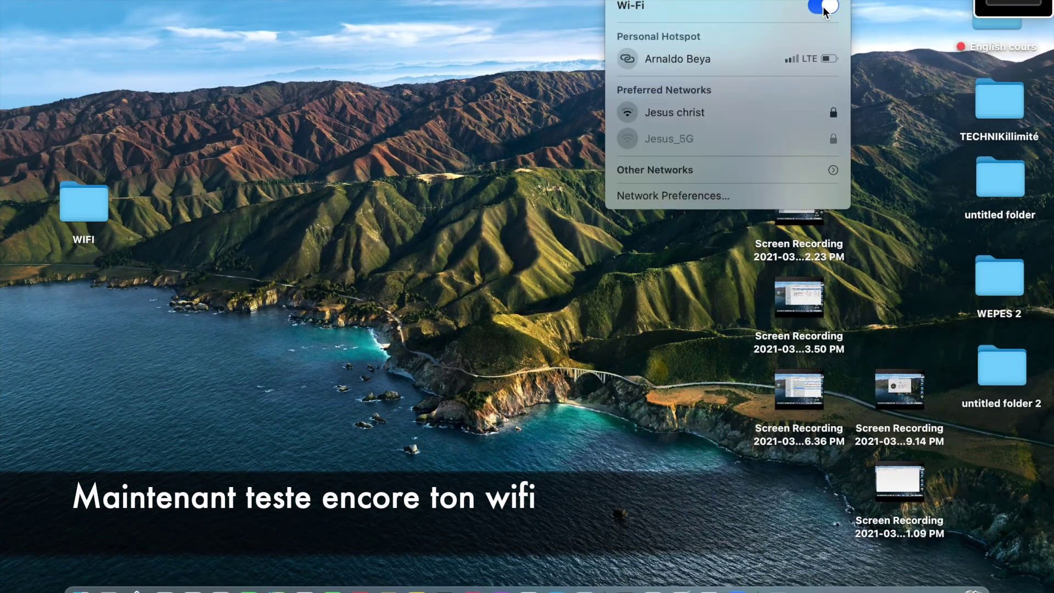
{"action": "left_click", "coordinate": [824, 8]}
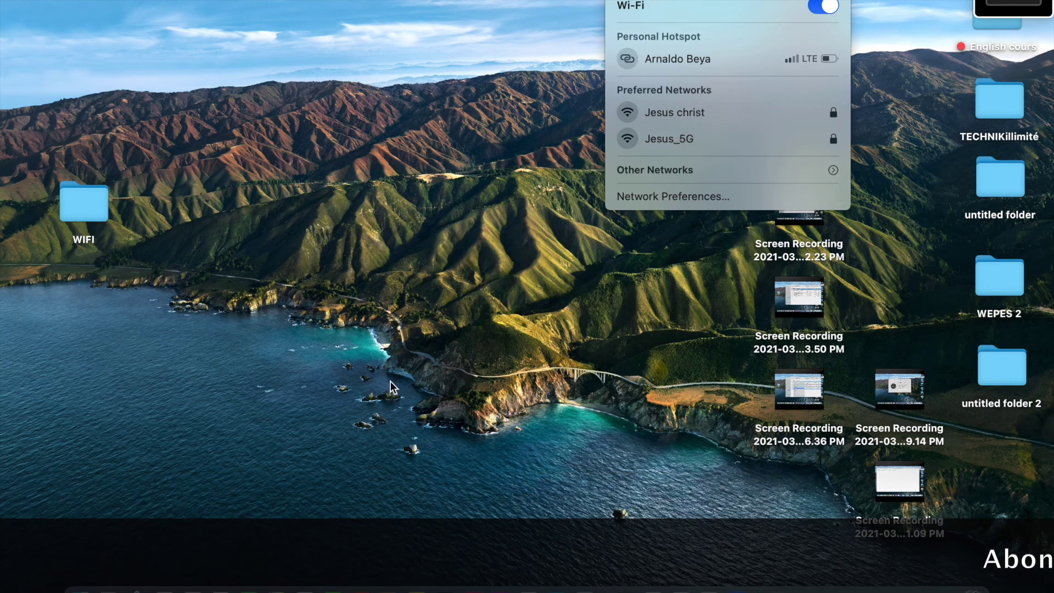
{"action": "left_click", "coordinate": [638, 483]}
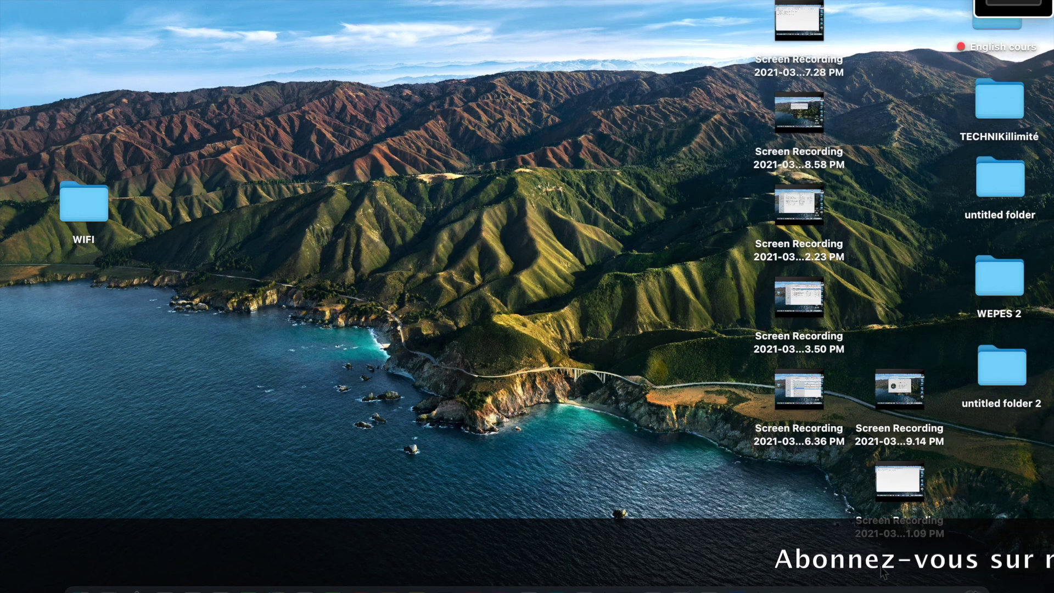
Step: Switch to Google Chrome and load youtube.com to test the internet connection
{"action": "left_click", "coordinate": [719, 565]}
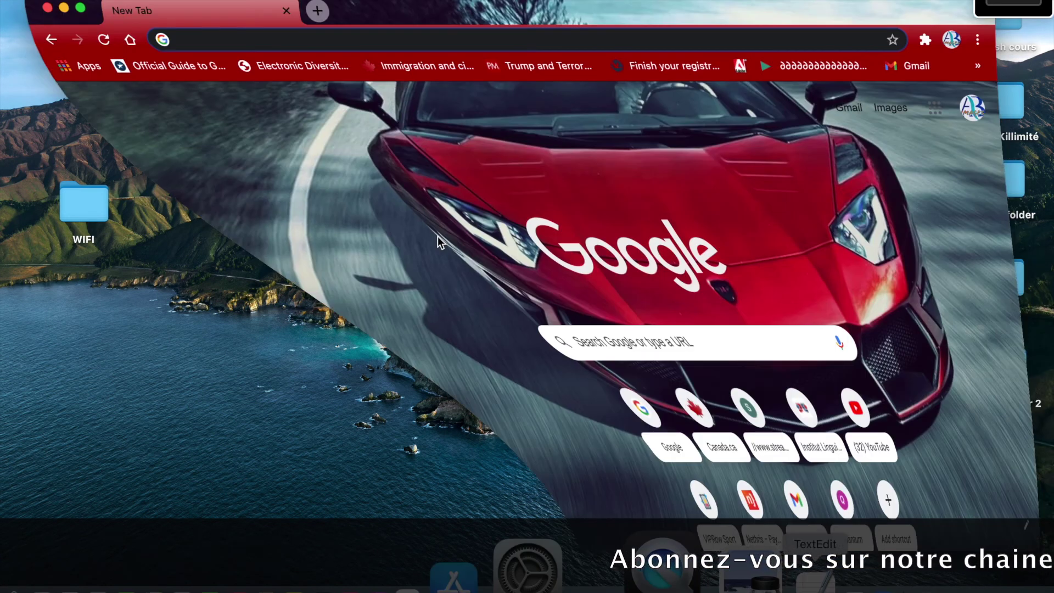
{"action": "type", "text": "y"}
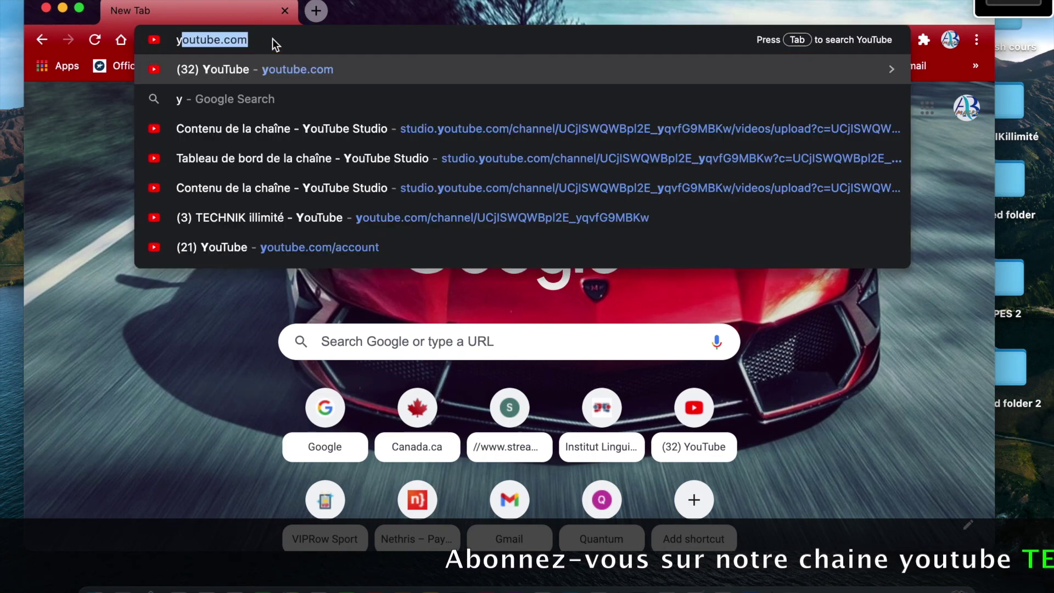
{"action": "key", "text": "Return"}
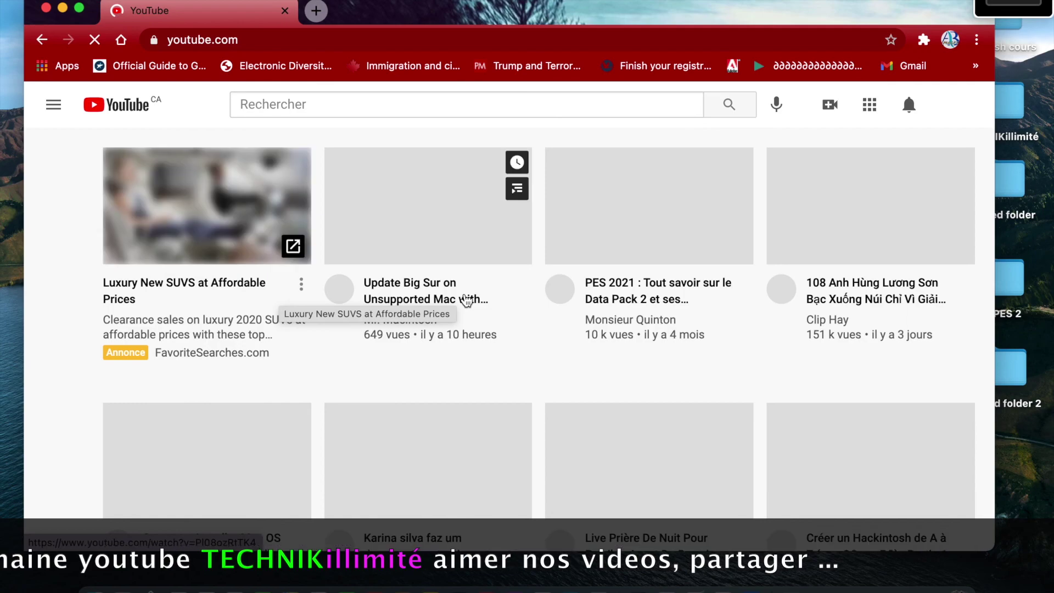
Step: Check that videos load further down the YouTube home page, and minimize the browser window
{"action": "scroll", "coordinate": [466, 299], "scroll_direction": "down", "scroll_amount": 15}
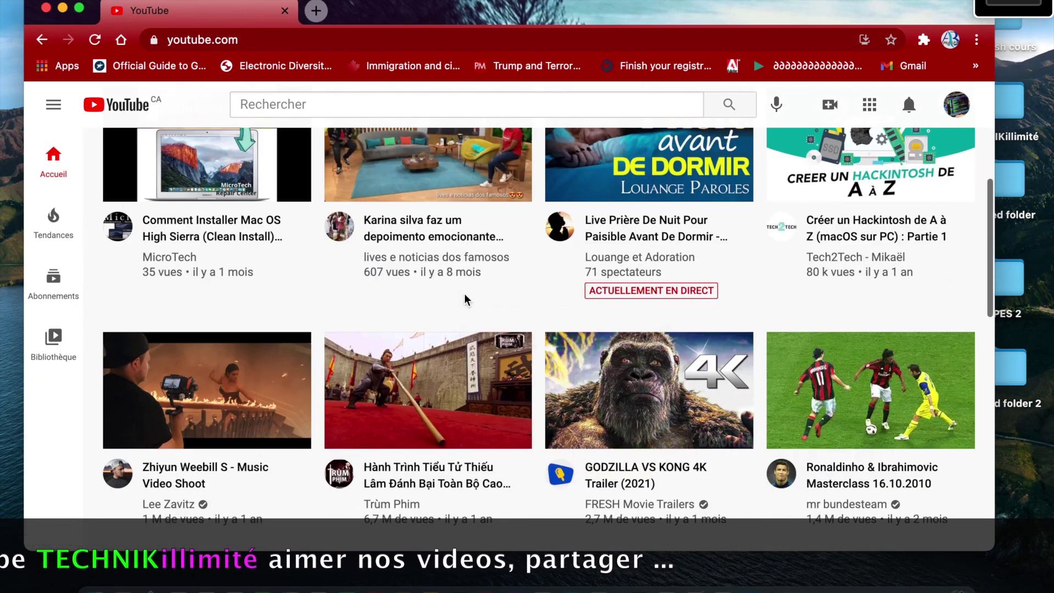
{"action": "scroll", "coordinate": [471, 295], "scroll_direction": "down", "scroll_amount": 1}
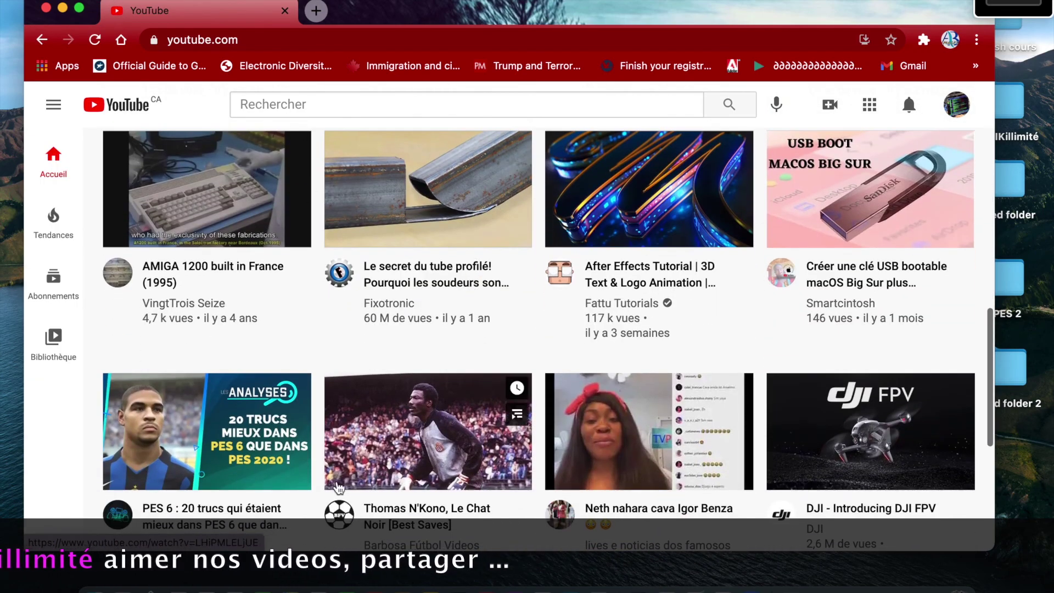
{"action": "scroll", "coordinate": [487, 368], "scroll_direction": "down", "scroll_amount": 8}
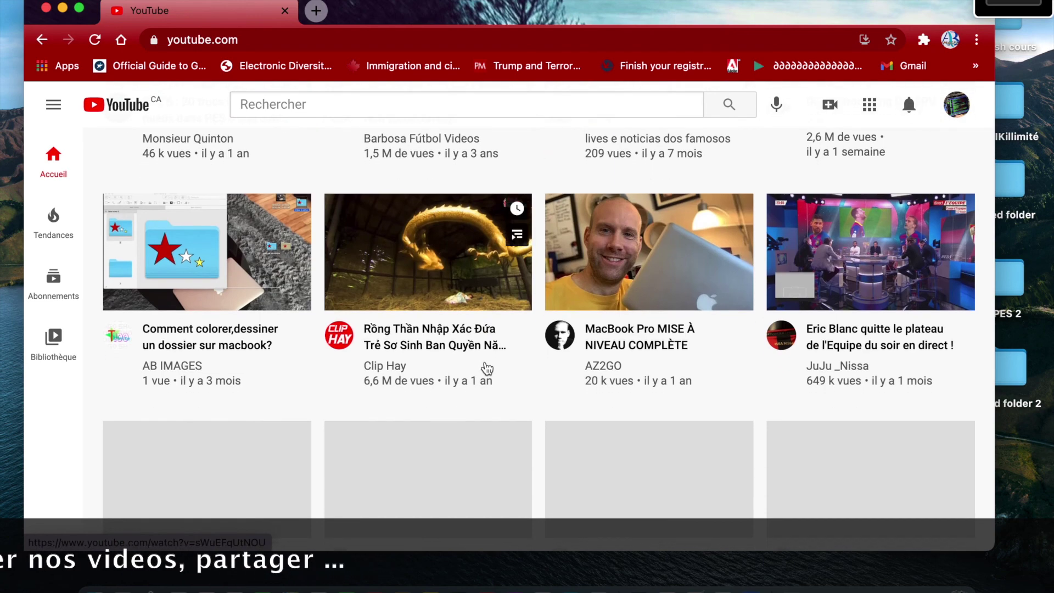
{"action": "scroll", "coordinate": [296, 201], "scroll_direction": "down", "scroll_amount": 8}
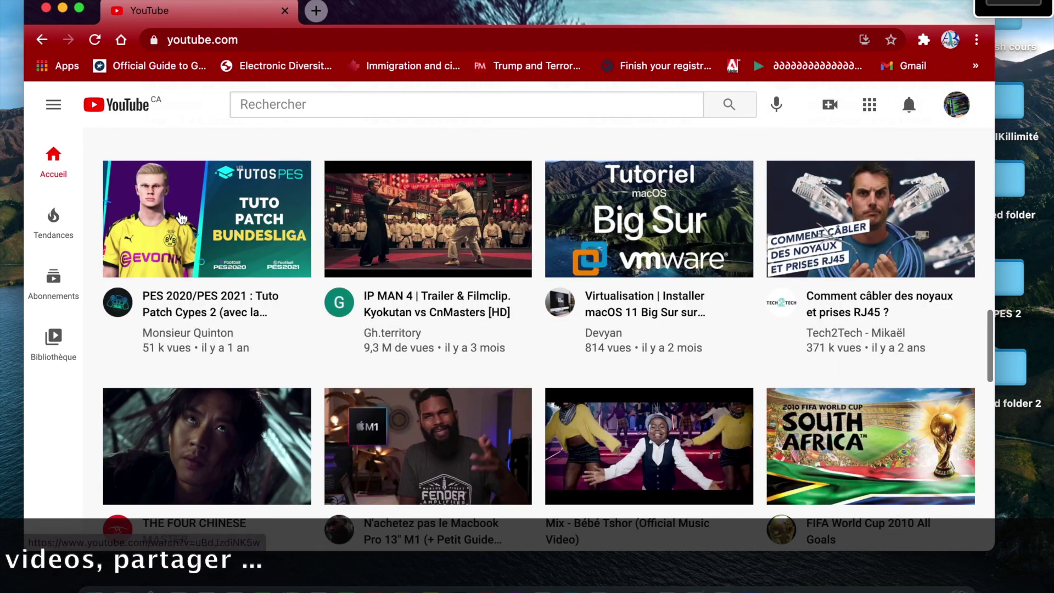
{"action": "left_click", "coordinate": [62, 8]}
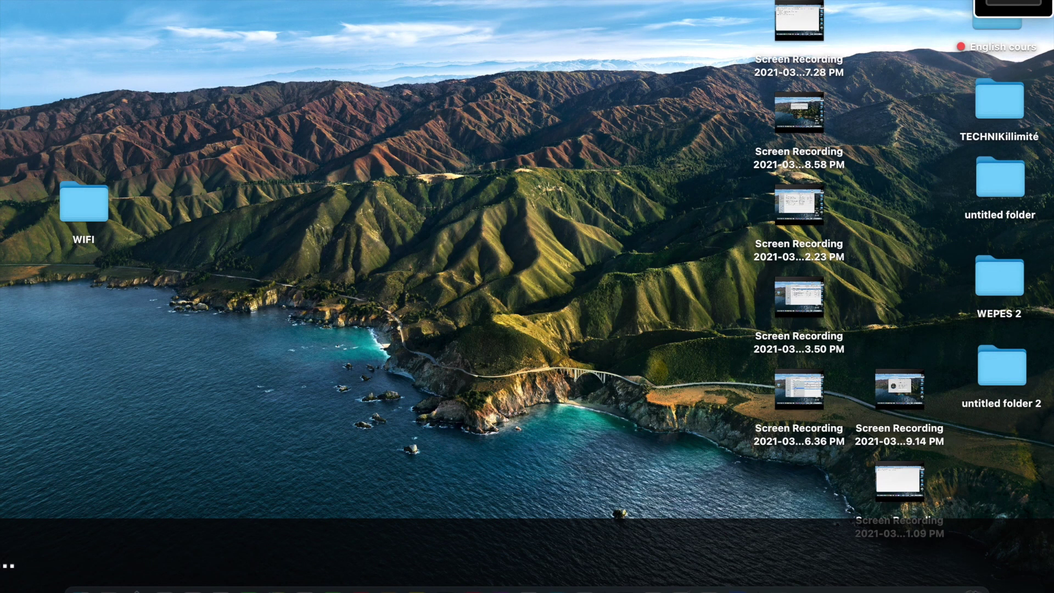